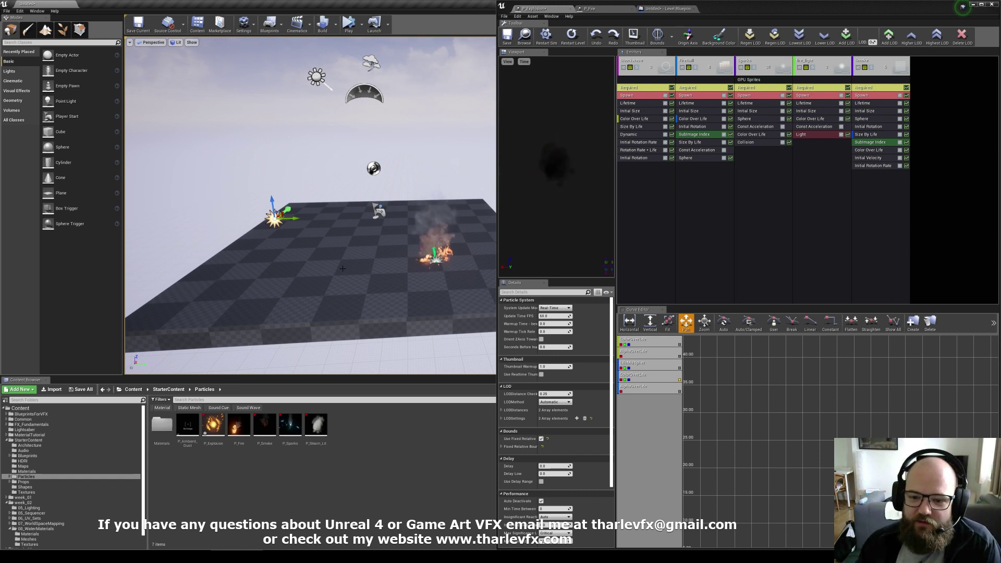
Examine the explosion and fire particle effects placed on the floor in the level viewport.
right_drag(356, 262, 356, 271)
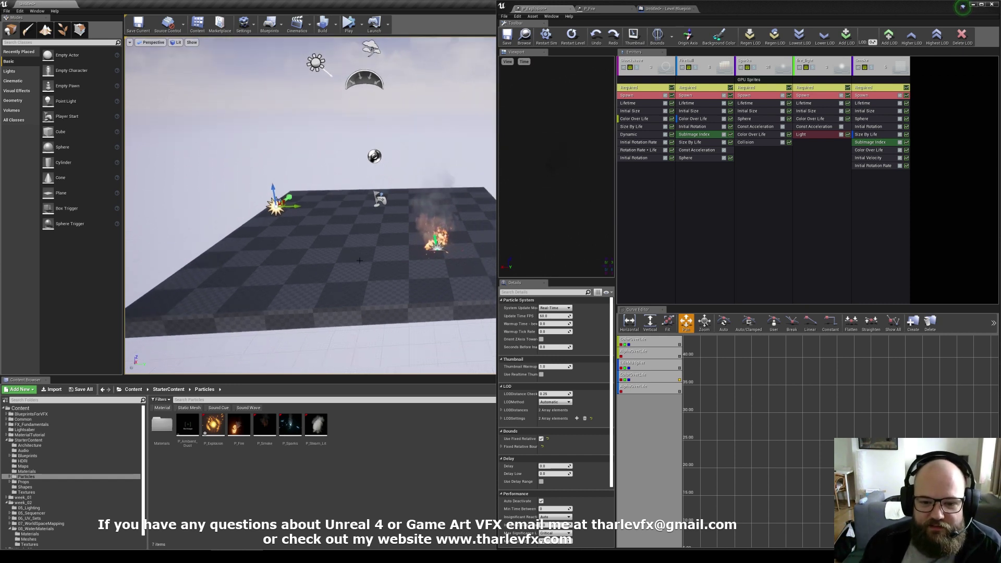
key(g)
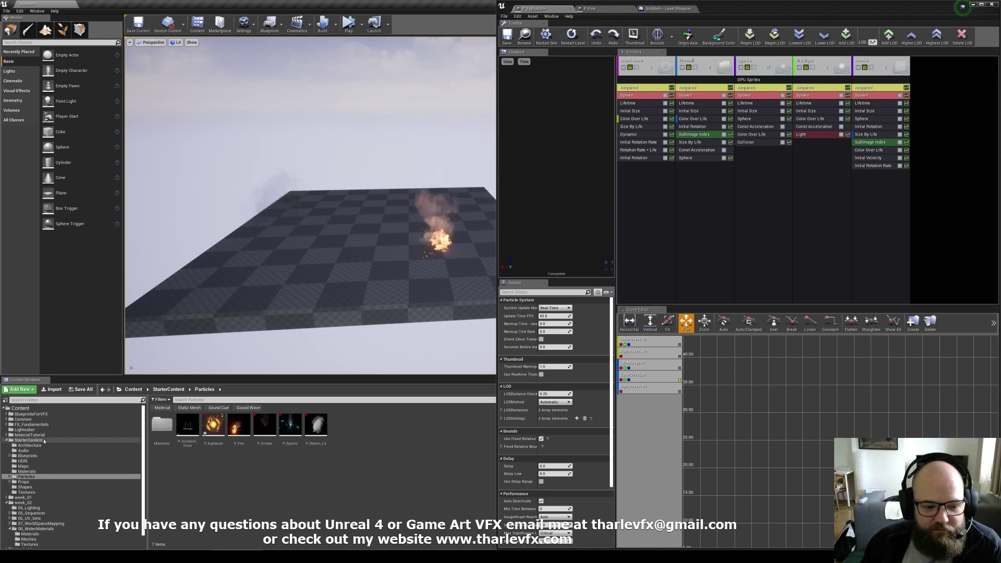
click(27, 440)
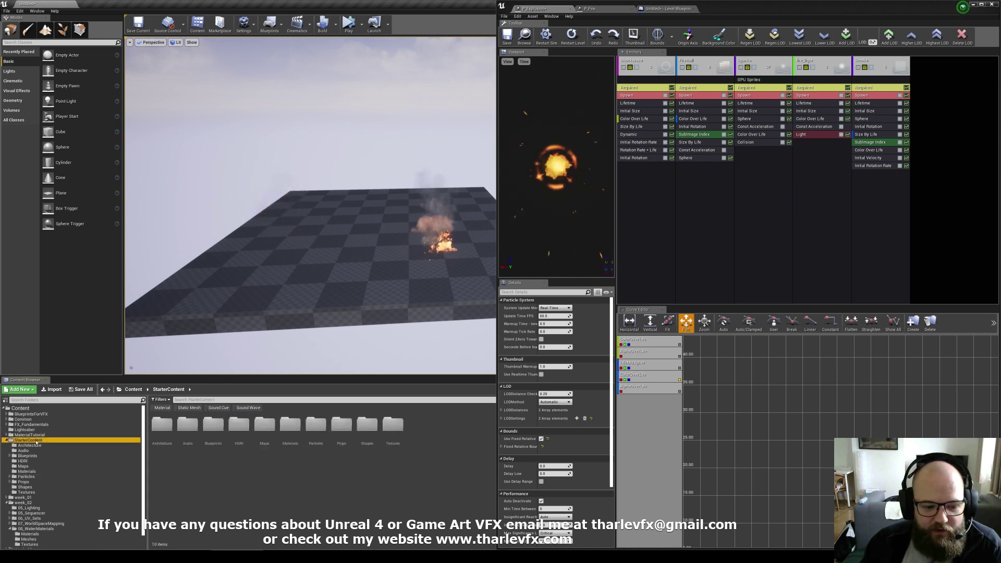
click(26, 476)
click(433, 246)
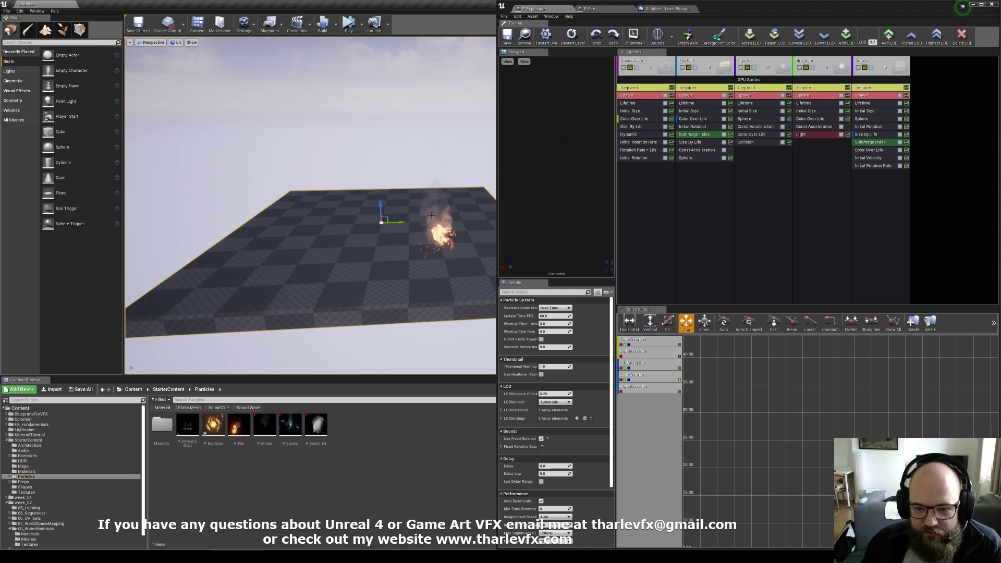
click(437, 239)
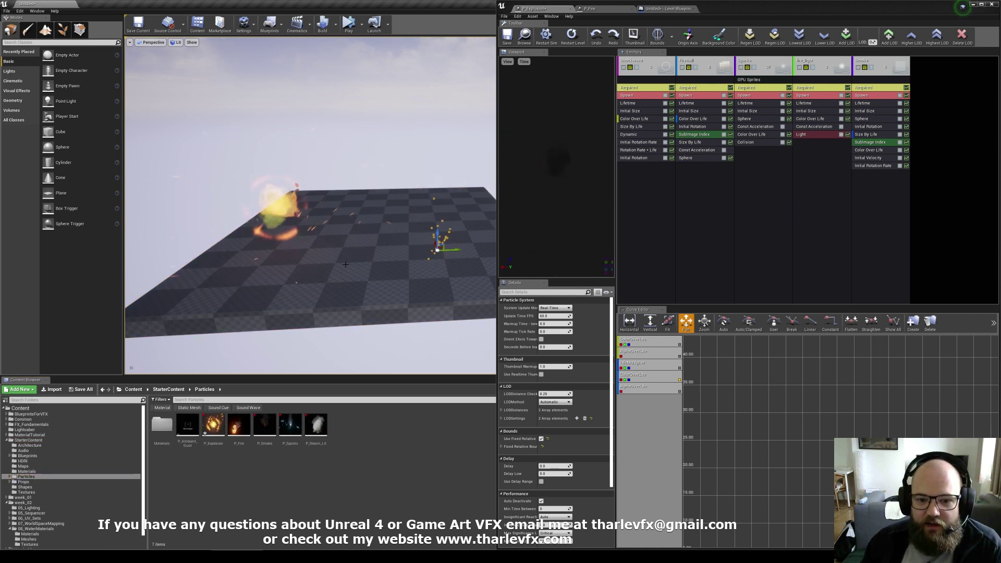
key(f)
key(g)
right_drag(351, 265, 386, 276)
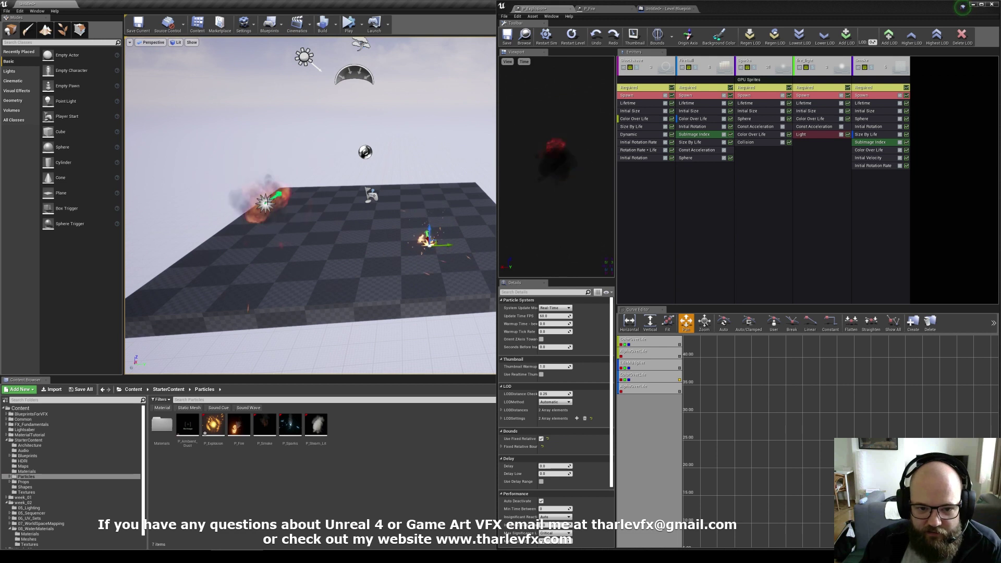
click(264, 203)
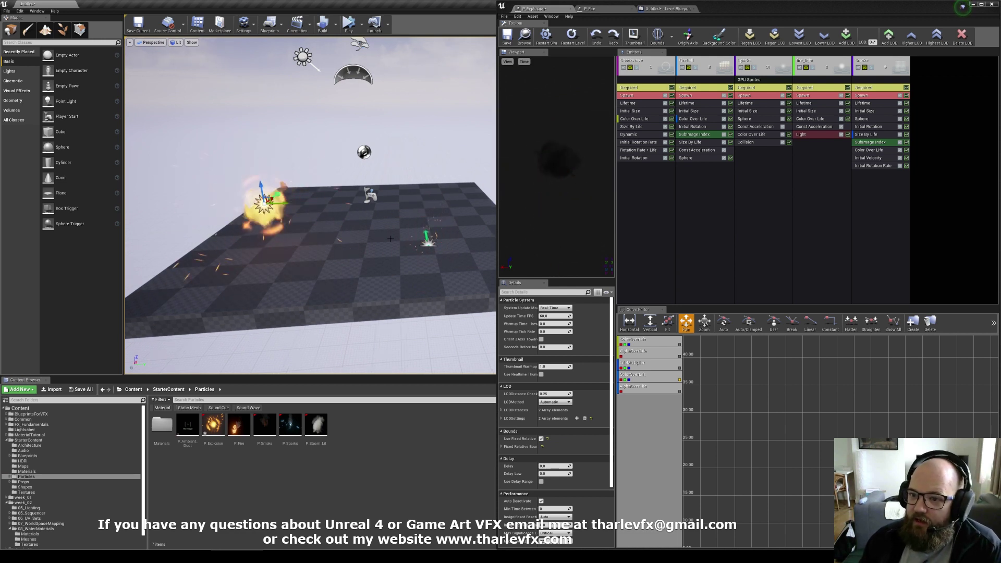
right_drag(336, 245, 302, 239)
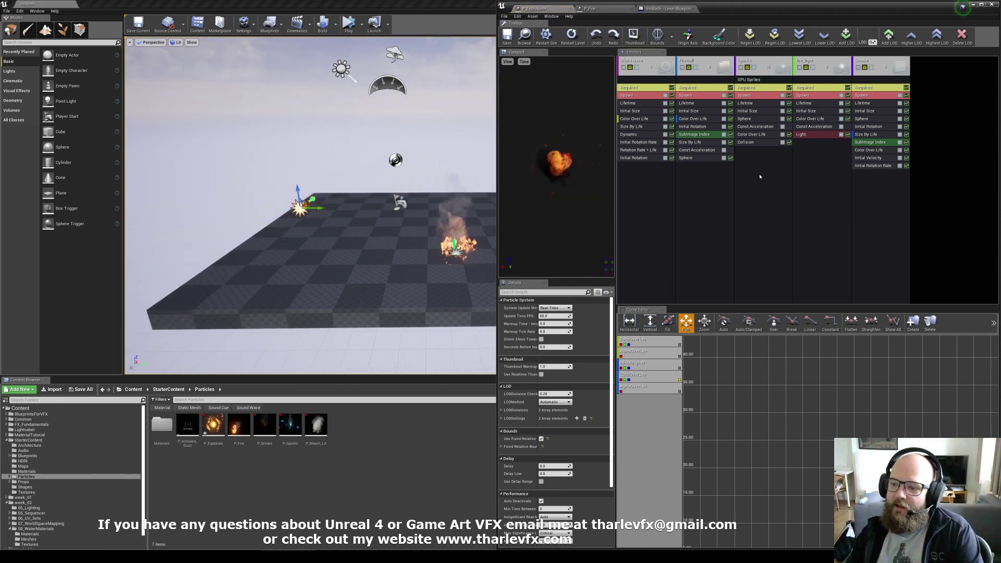
Check which event modules are available for the GPU-based Sparks emitter.
click(759, 81)
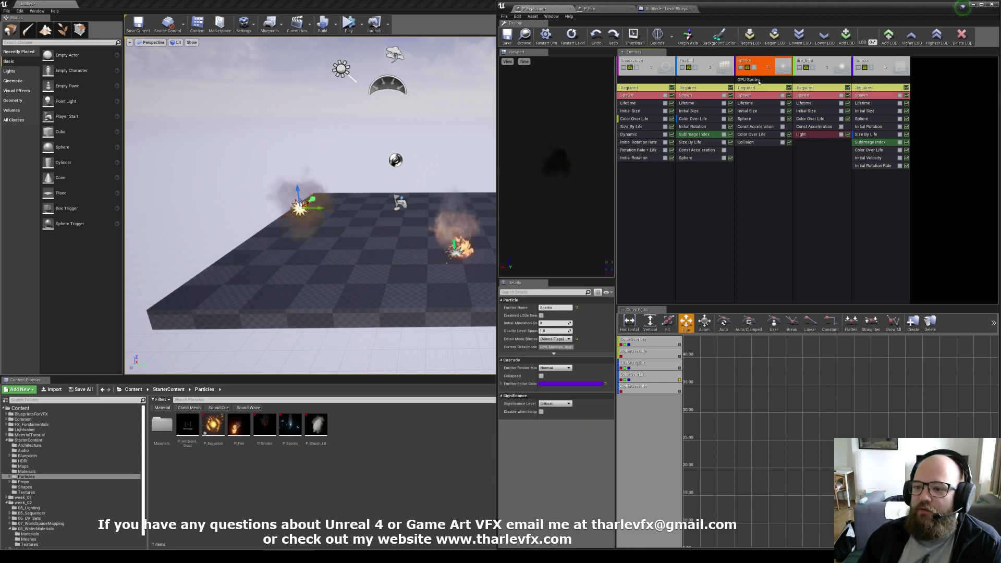
right_click(761, 184)
mouse_move(775, 240)
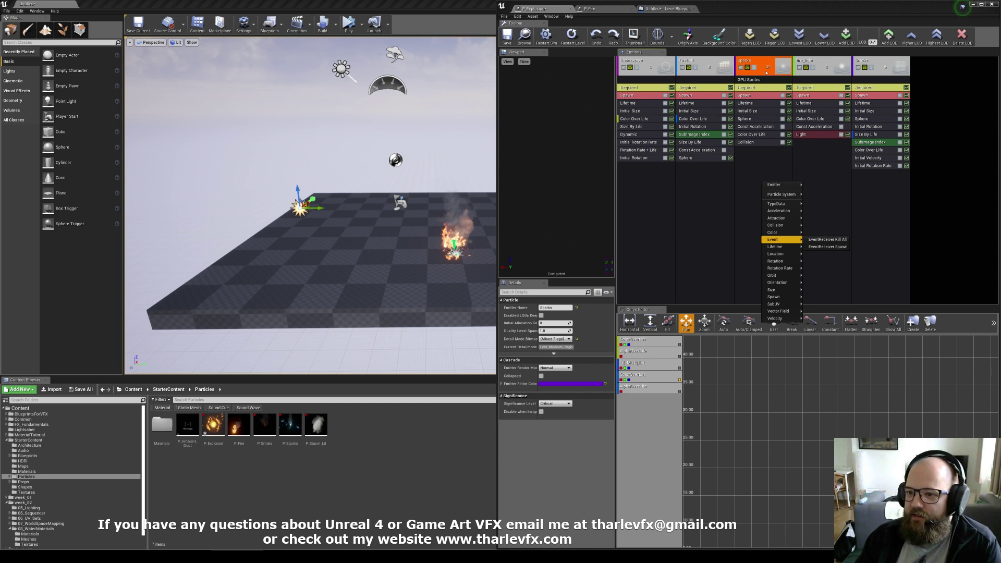
click(761, 171)
Duplicate the Sparks emitter and collapse the original one.
right_click(755, 161)
mouse_move(771, 163)
click(820, 178)
click(754, 79)
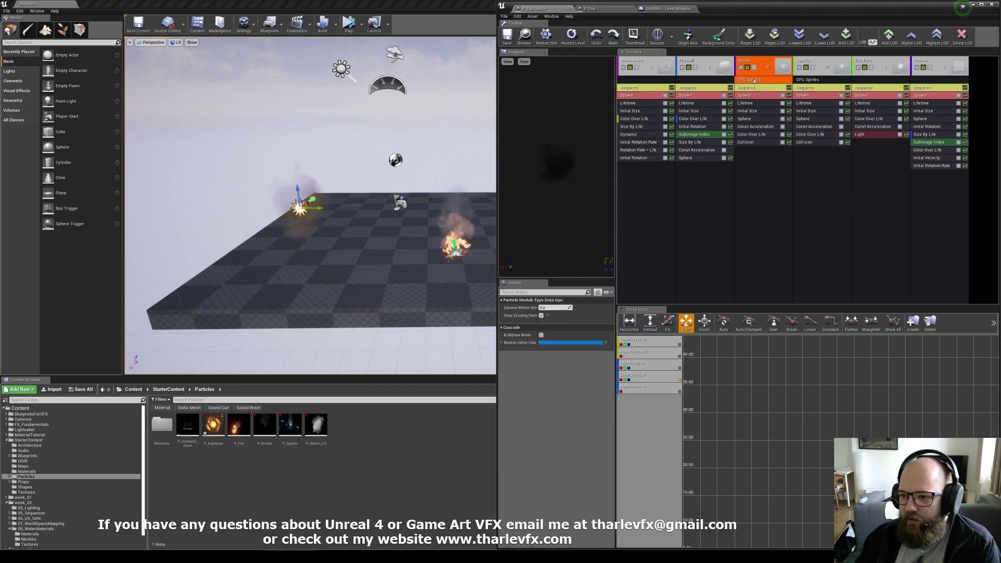
double_click(766, 68)
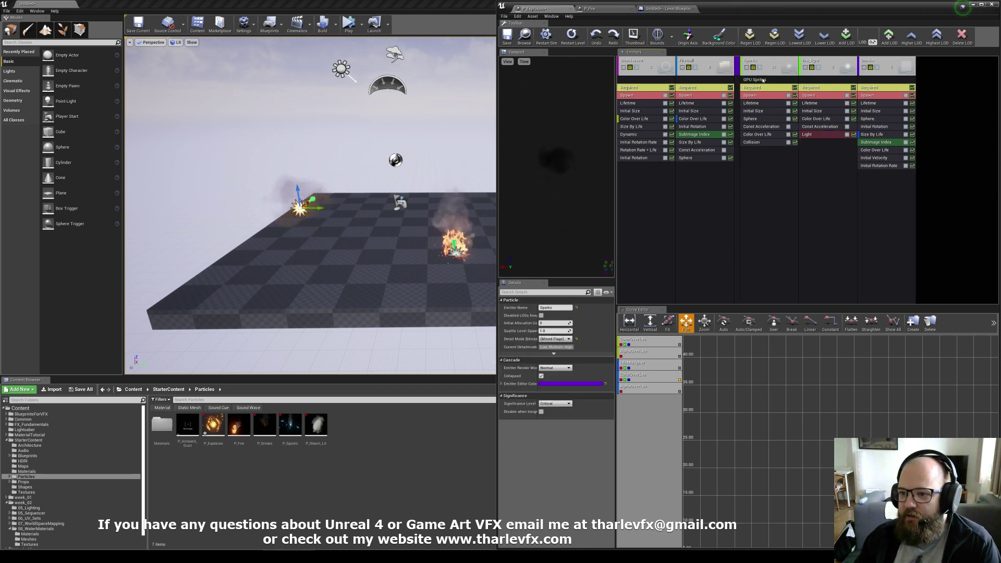
Remove the GPU Sprites type data from the duplicated Sparks emitter and replace its Collision module with Actor Collision.
click(763, 79)
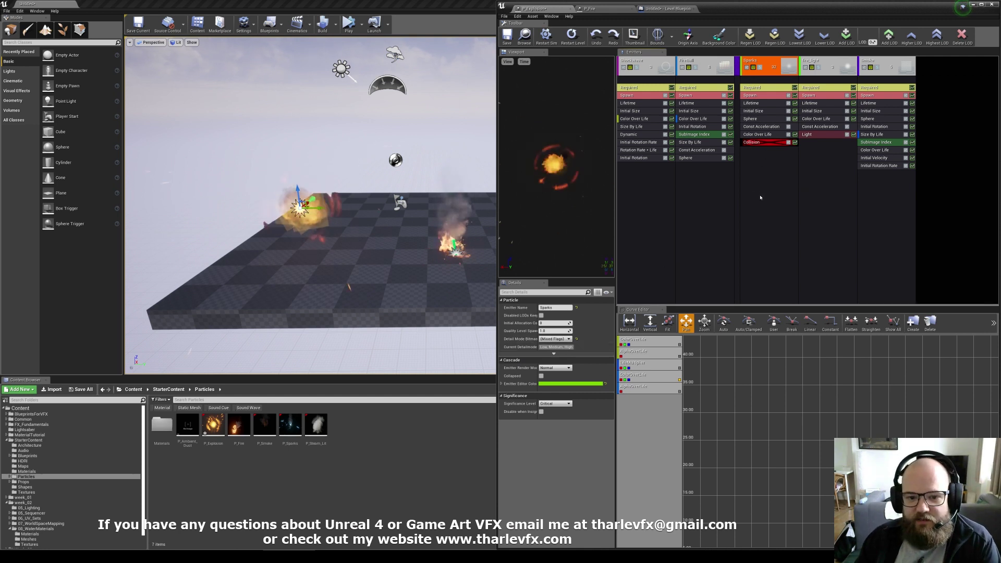
click(769, 143)
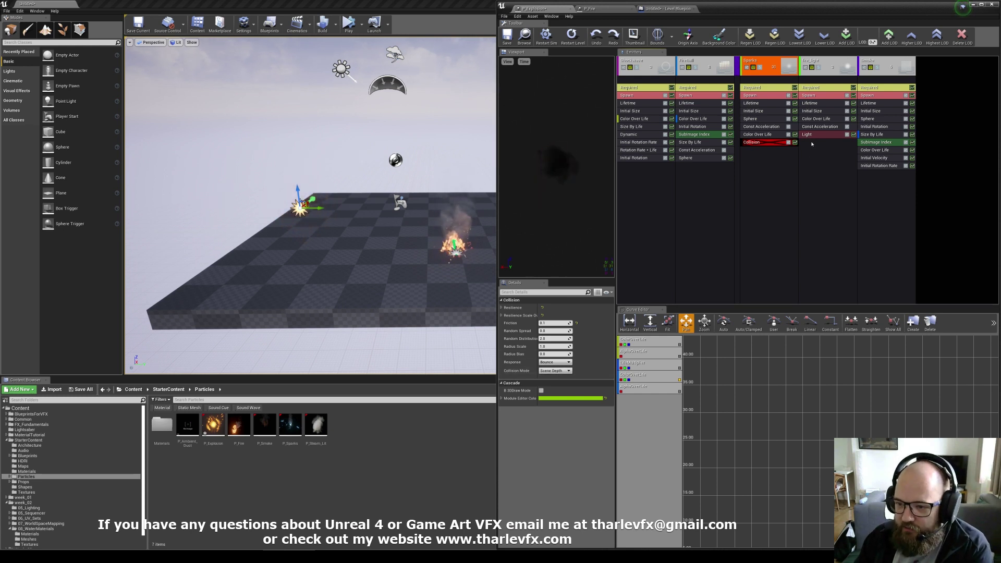
key(Delete)
right_click(758, 155)
mouse_move(777, 206)
click(816, 207)
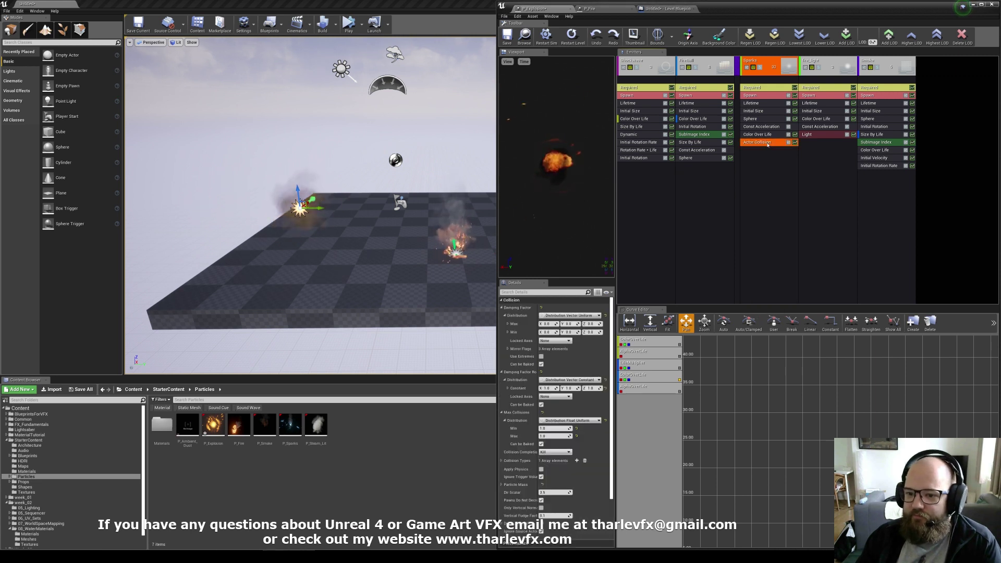
Set the Max Collisions distribution of the Actor Collision module to a minimum of 2 and a maximum of 3.
right_drag(397, 193, 438, 208)
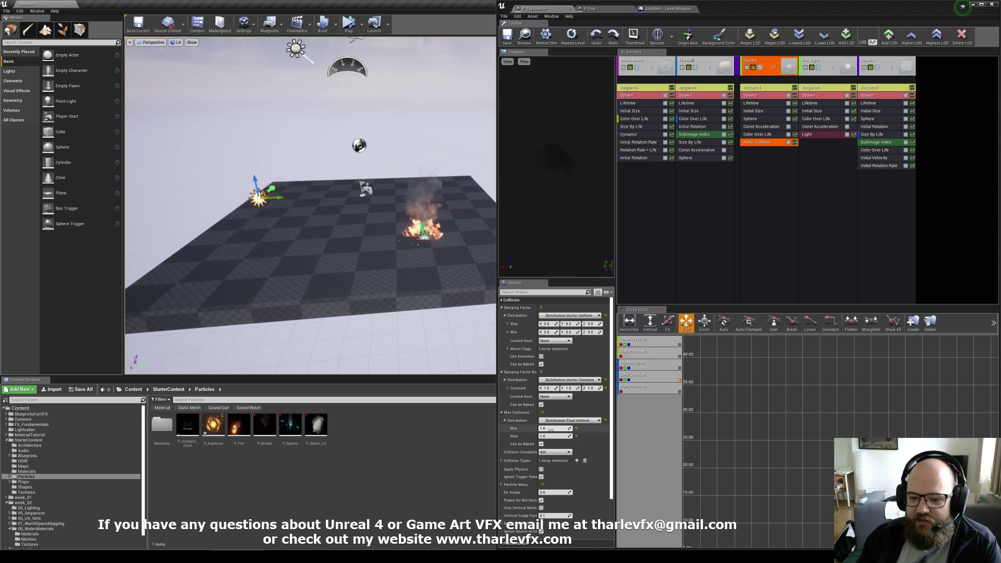
key(f)
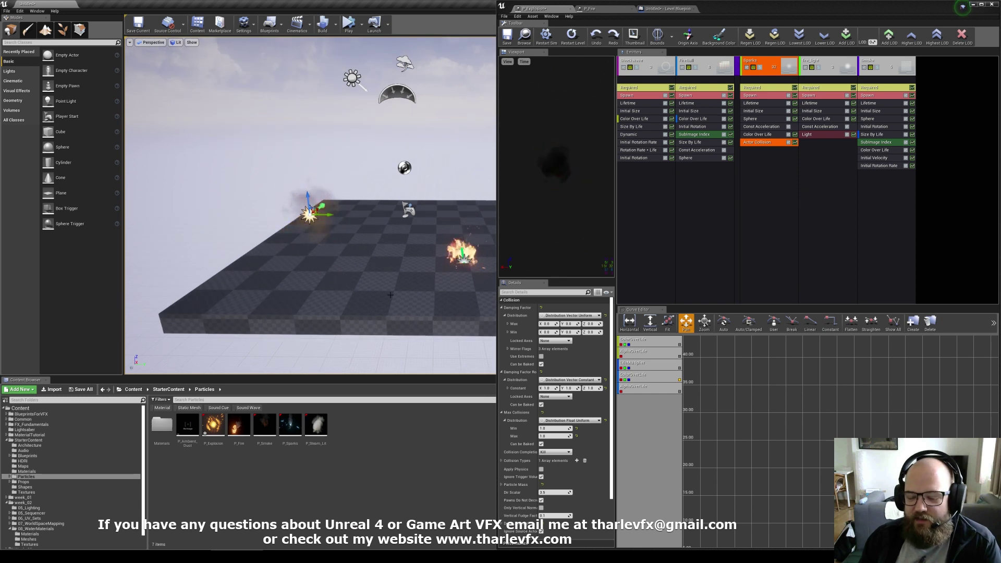
click(552, 428)
text(2)
key(Tab)
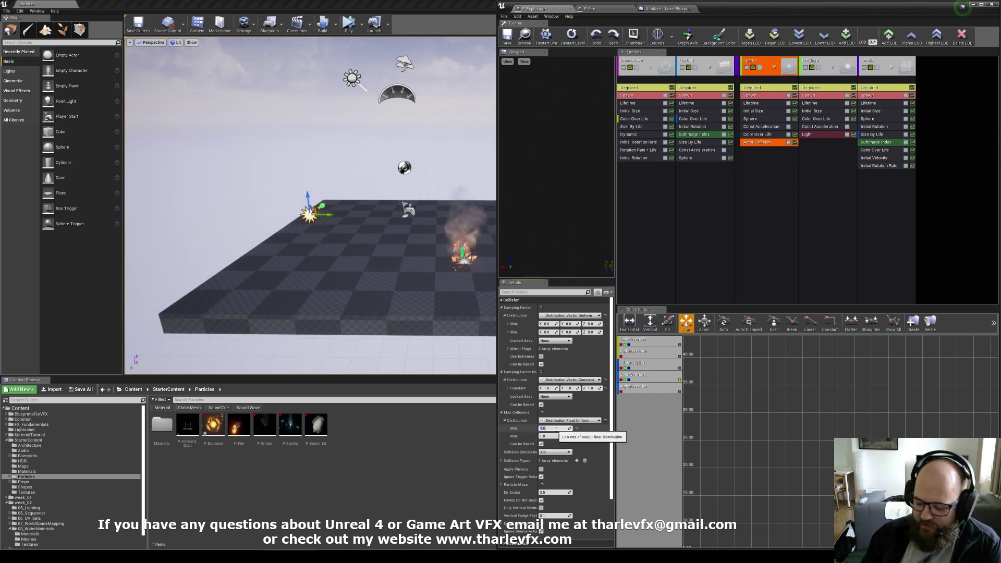
text(3)
key(Return)
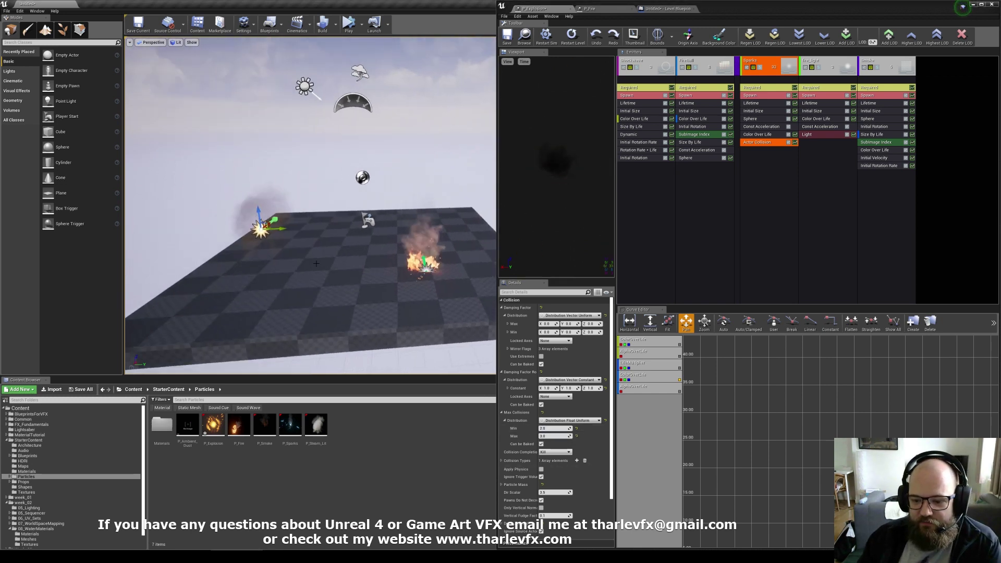
Set the Actor Collision damping factor to a maximum of 0.5 and a minimum of 0.25 on all three axes.
right_drag(407, 256, 369, 256)
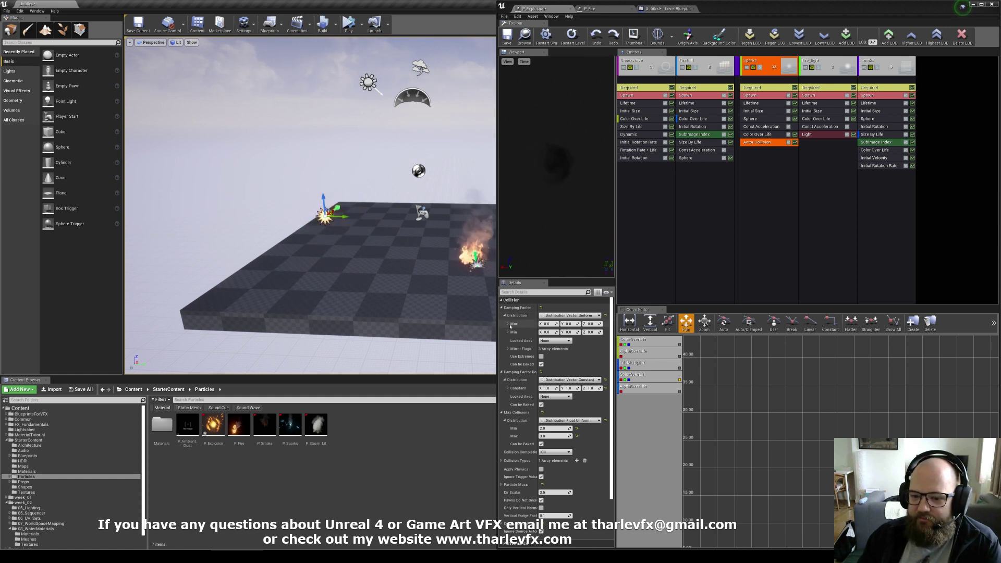
mouse_move(349, 248)
right_down()
mouse_move(356, 258)
mouse_move(337, 247)
right_up()
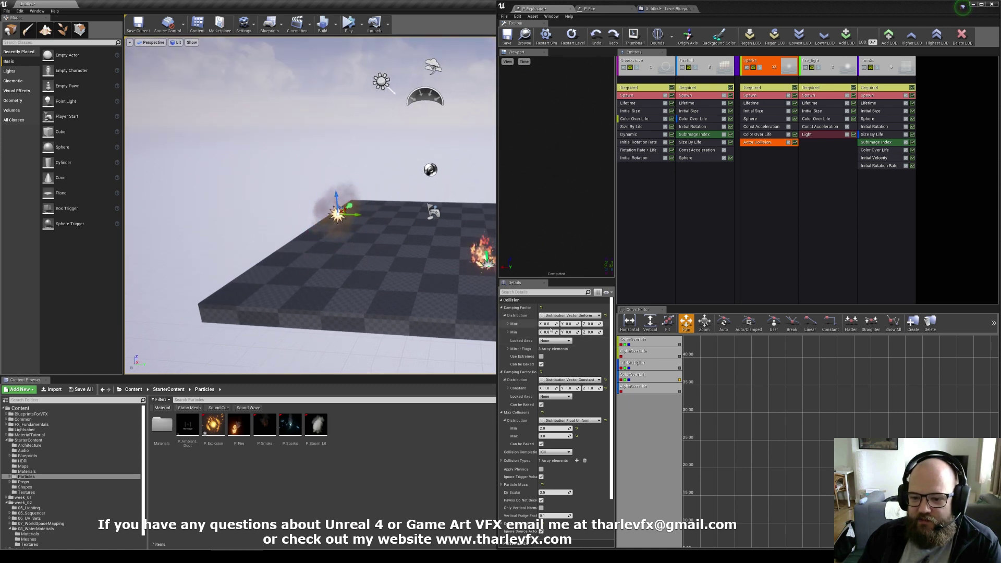
click(552, 323)
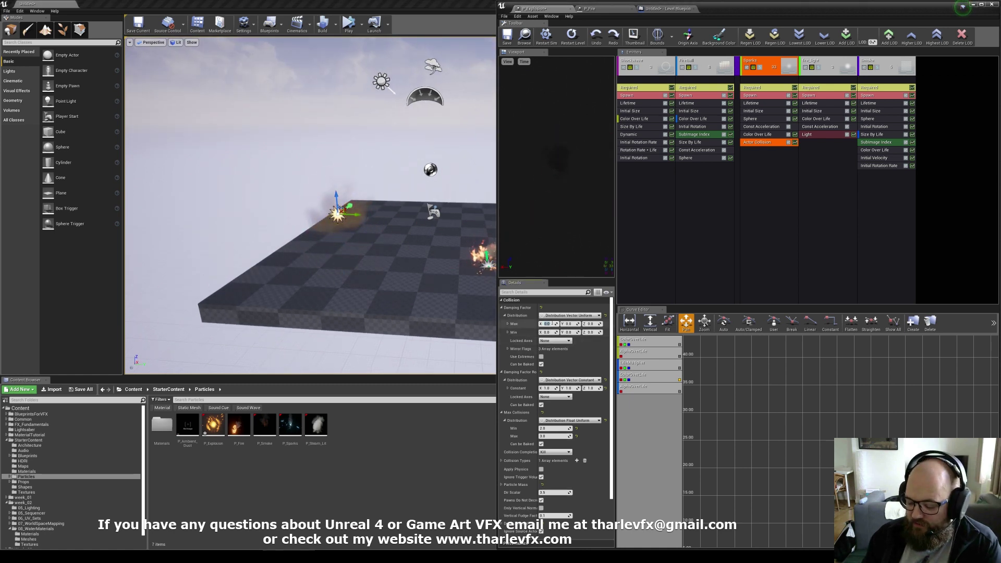
text(0.5)
key(Tab)
text(0.5)
key(Tab)
text(0.5)
key(Tab)
text(.25)
key(Tab)
text(.25)
key(Tab)
text(.25)
key(Return)
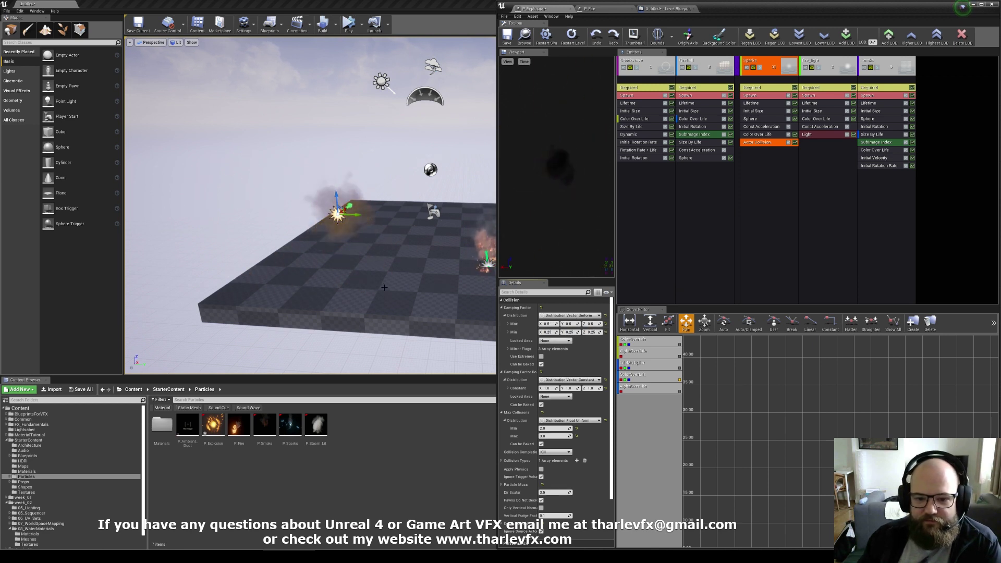
Check how the explosion's sparks bounce on the floor in the level, with the editor icons hidden.
right_drag(386, 287, 385, 284)
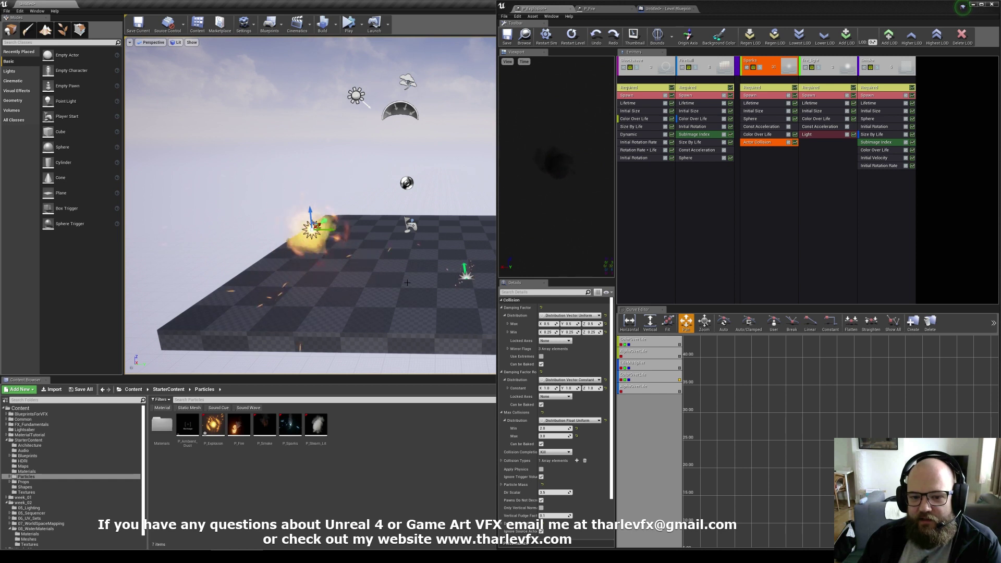
right_drag(261, 250, 246, 267)
key(s)
right_drag(400, 284, 400, 260)
key(g)
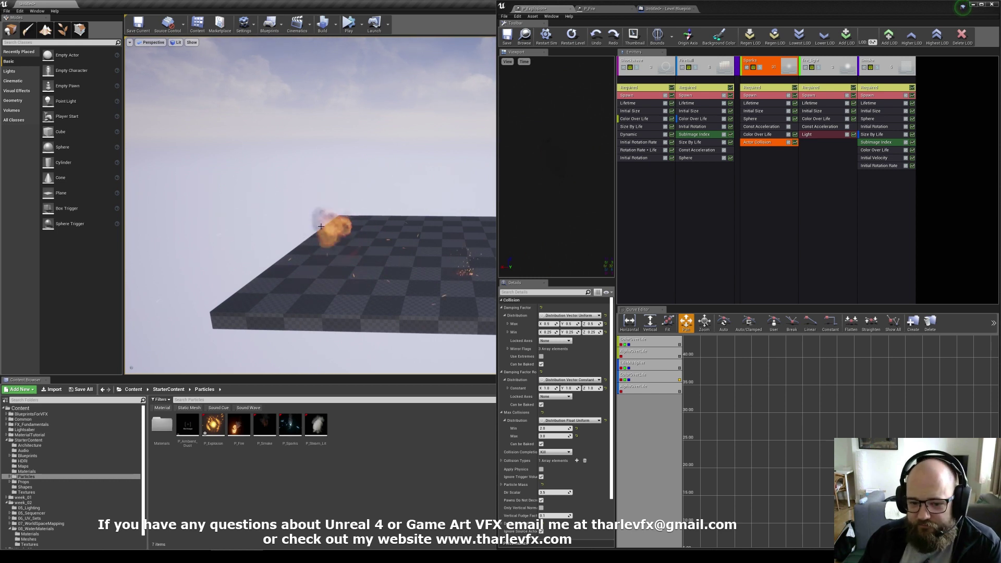
Add an Event Generator module to the duplicated Sparks emitter.
click(761, 165)
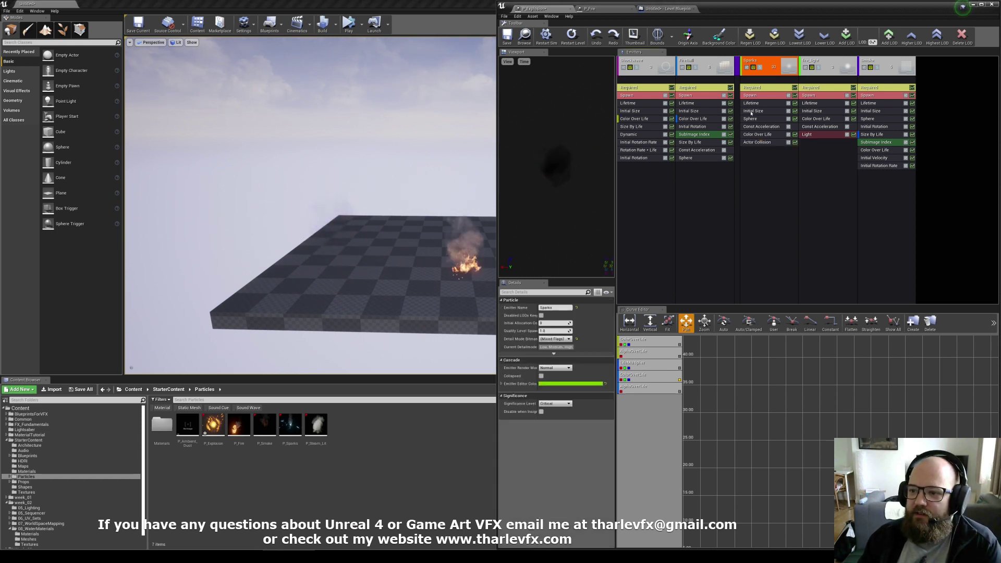
right_click(761, 165)
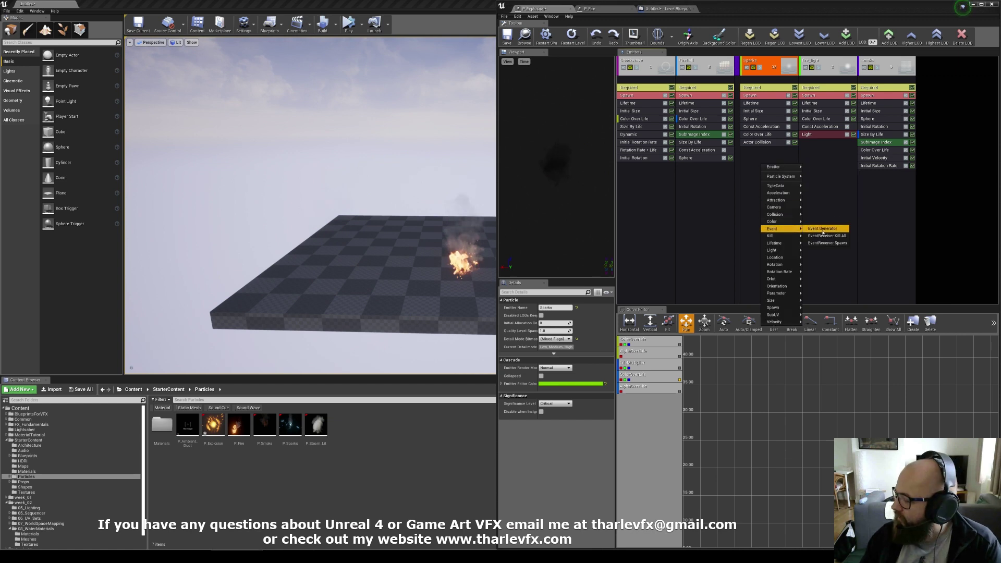
click(822, 229)
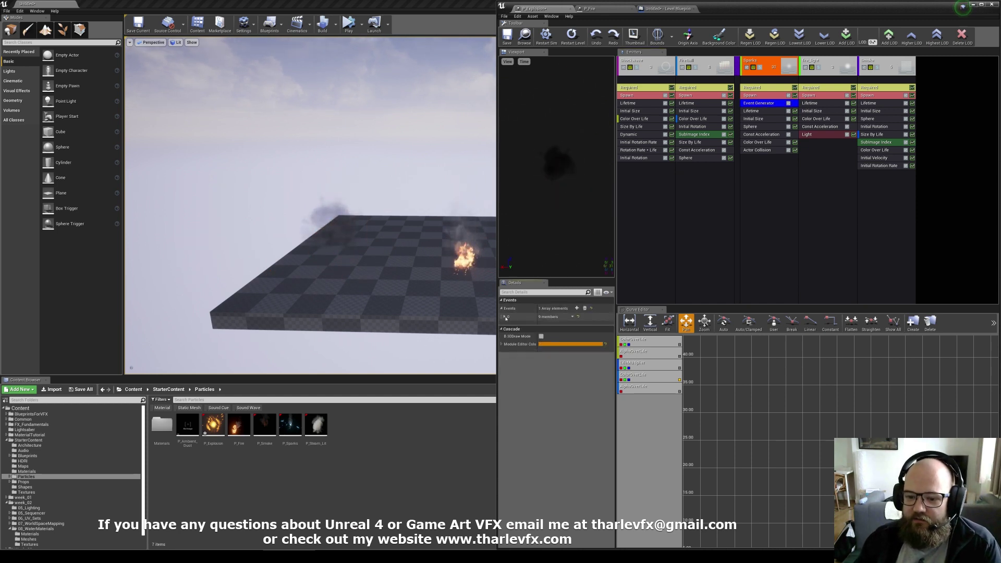
Define a Collision-type event with the custom name SparkCollision in the Event Generator.
click(577, 309)
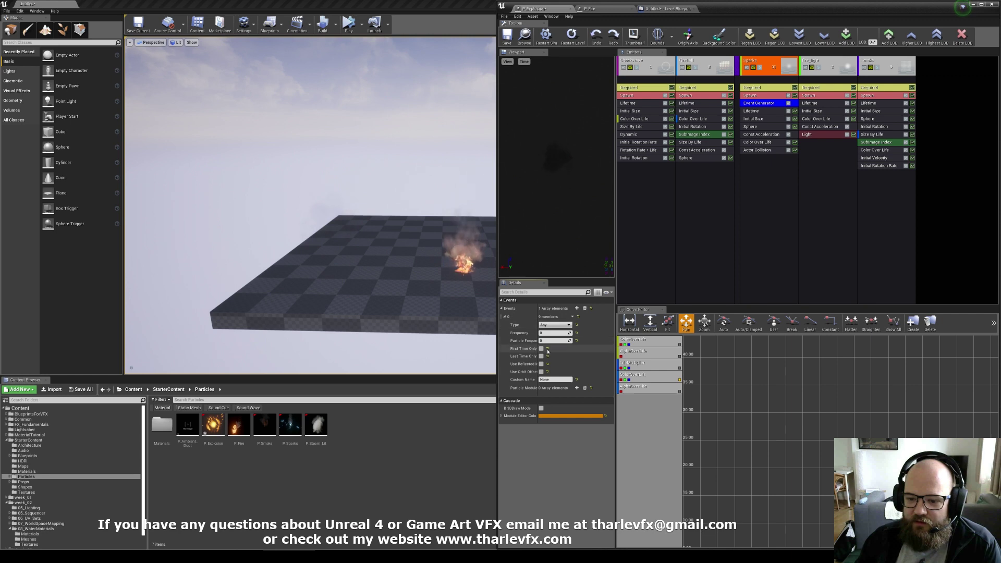
click(555, 324)
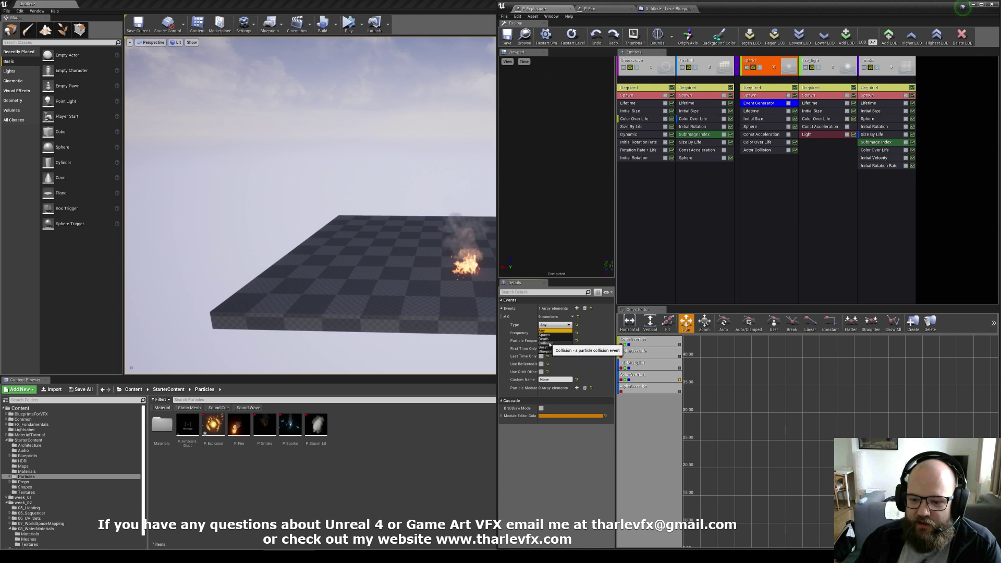
click(547, 343)
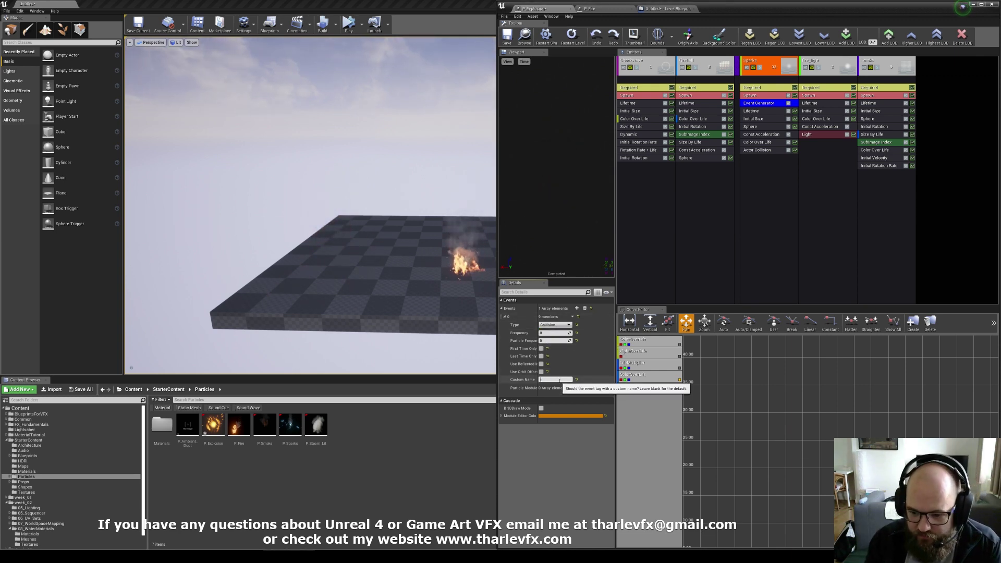
text(SparkCol)
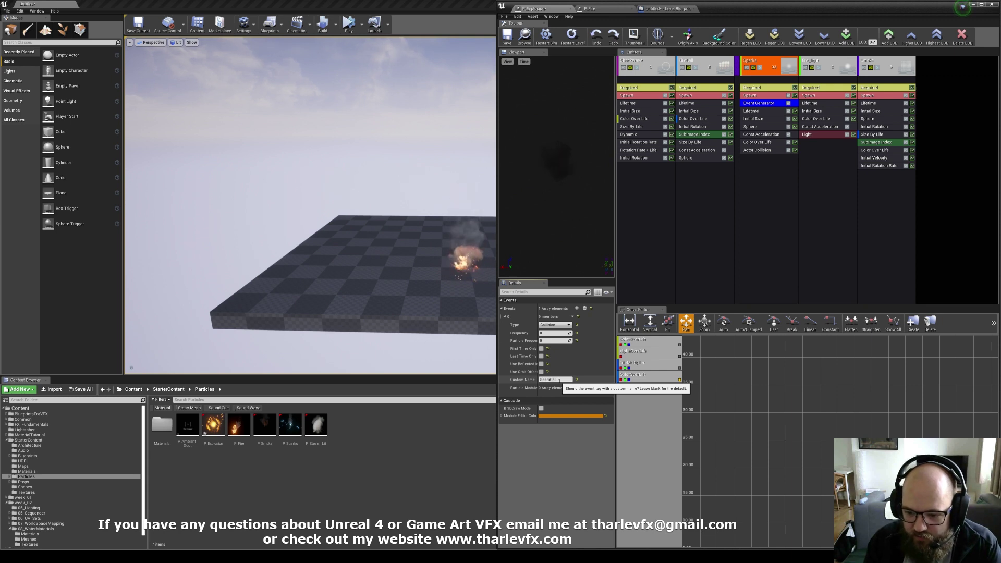
text(lision)
key(Return)
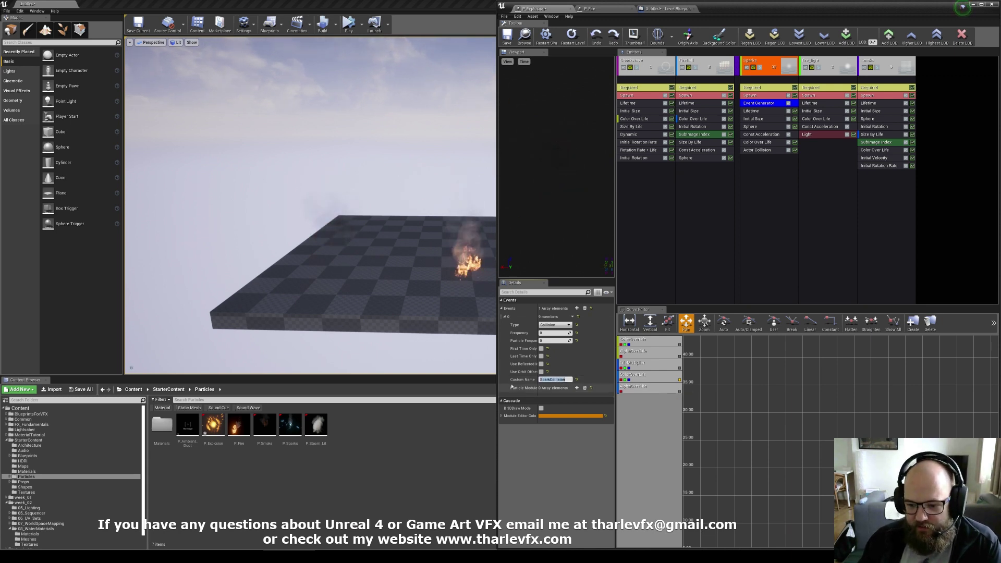
click(758, 189)
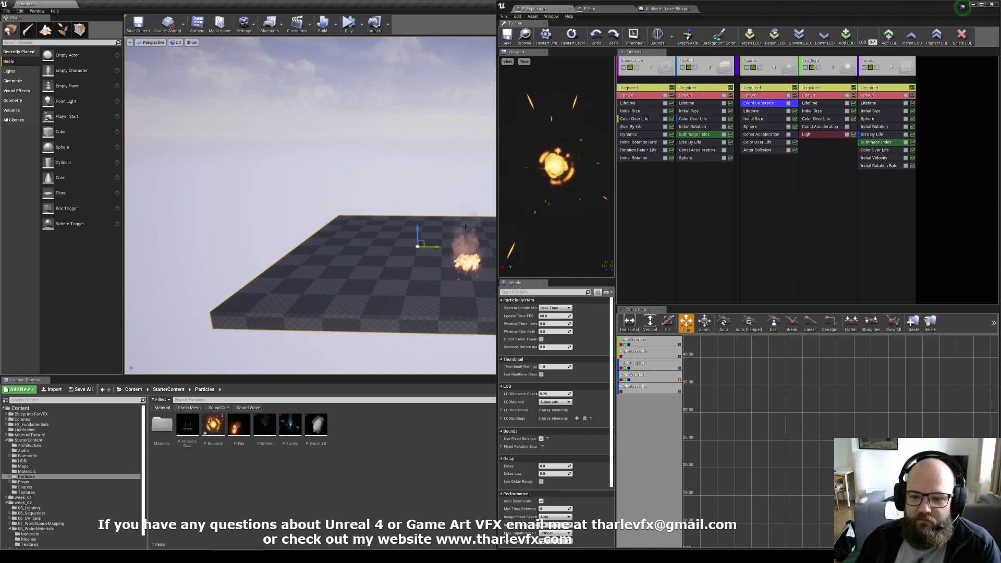
right_drag(458, 250, 489, 266)
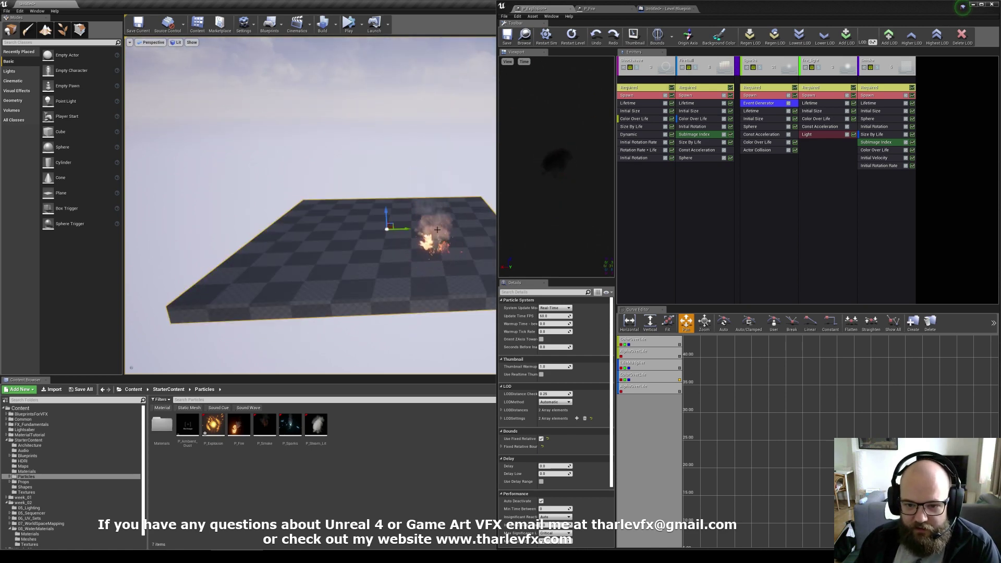
drag(433, 254, 435, 252)
key(ctrl+e)
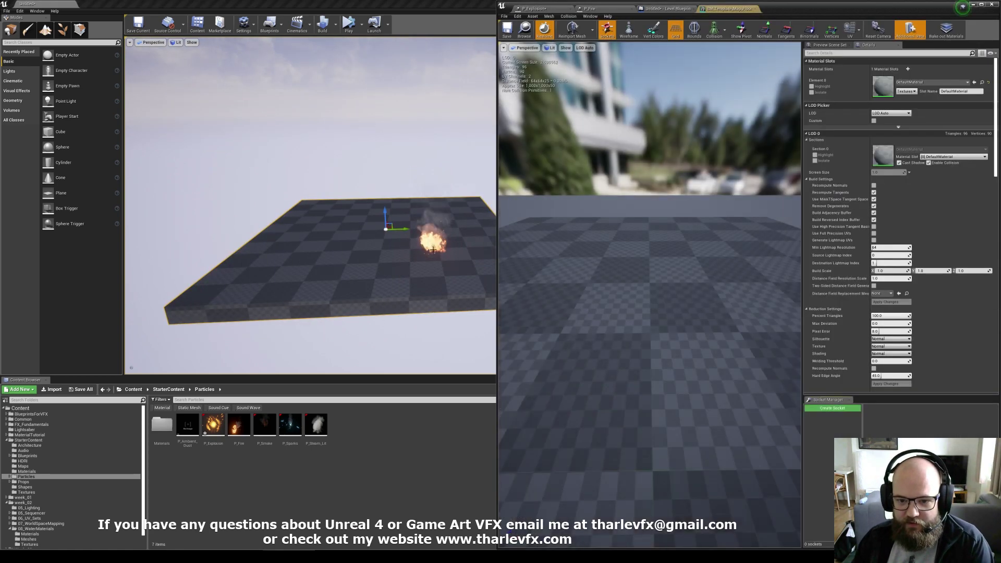
middle_click(719, 8)
Show the editor icons in the level and open the placed fire's P_Fire particle system for editing.
right_drag(440, 219, 422, 200)
key(g)
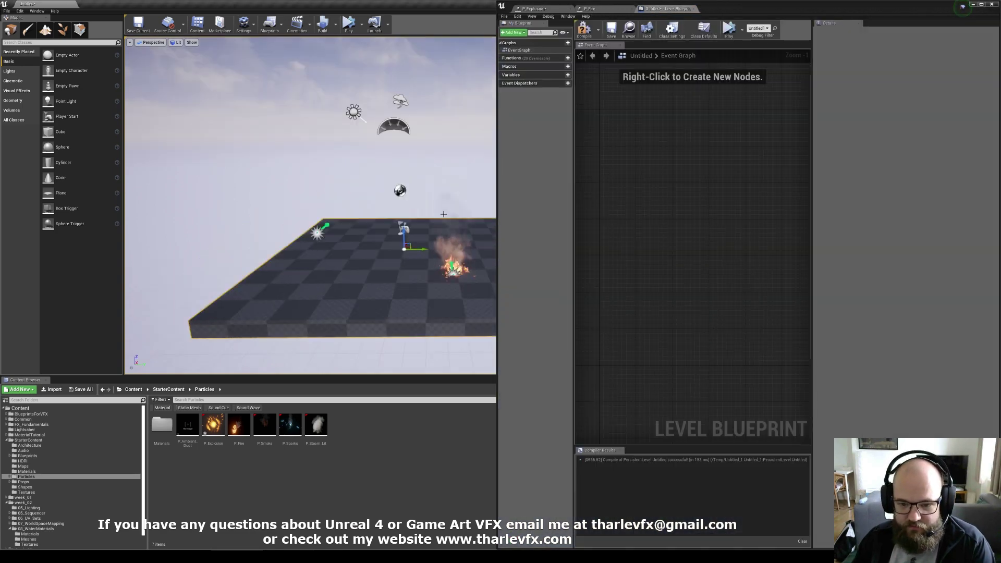
key(ctrl+e)
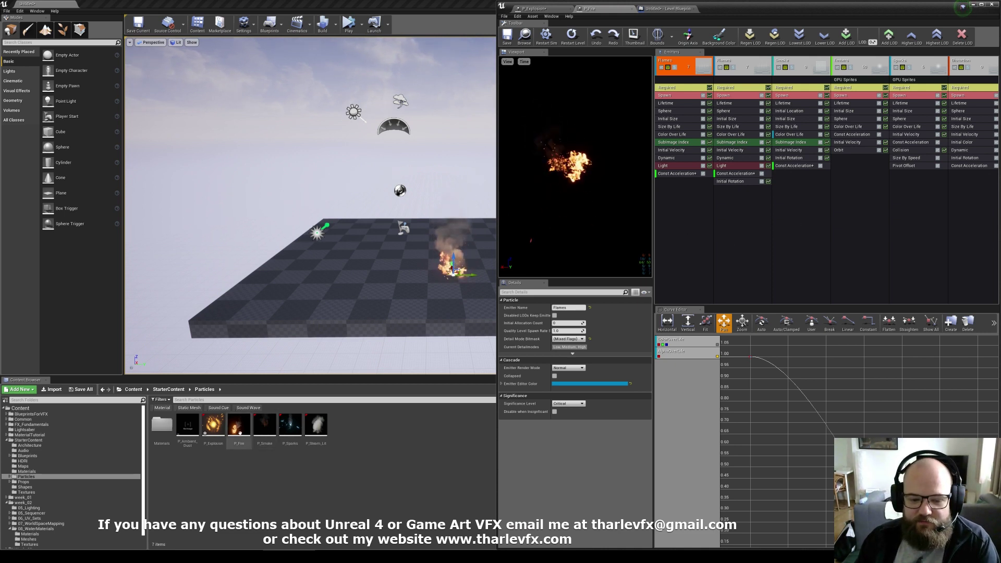
Export the Flames emitter from P_Fire into the P_Explosion particle system and return to P_Explosion.
click(213, 427)
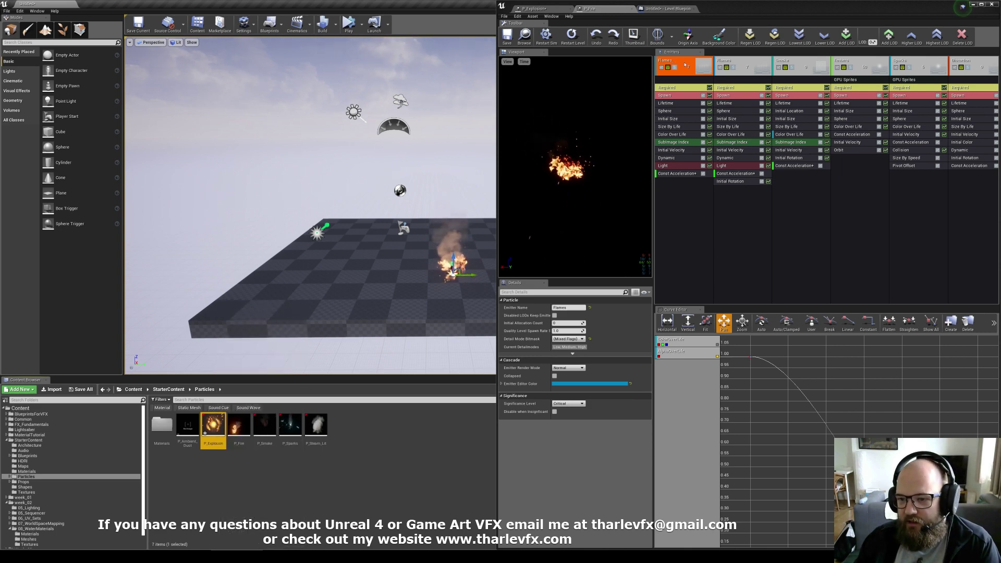
right_click(679, 210)
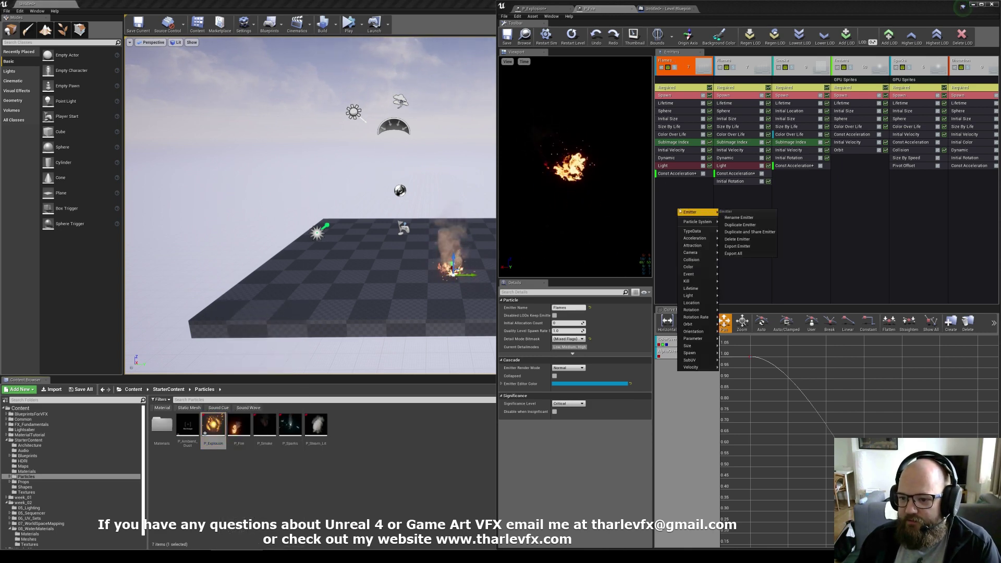
click(754, 247)
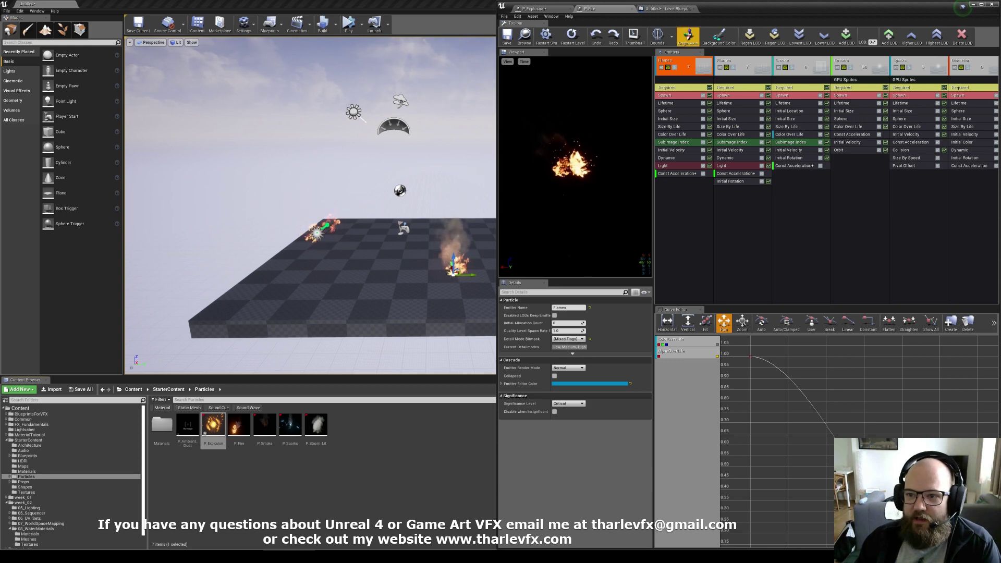
click(538, 8)
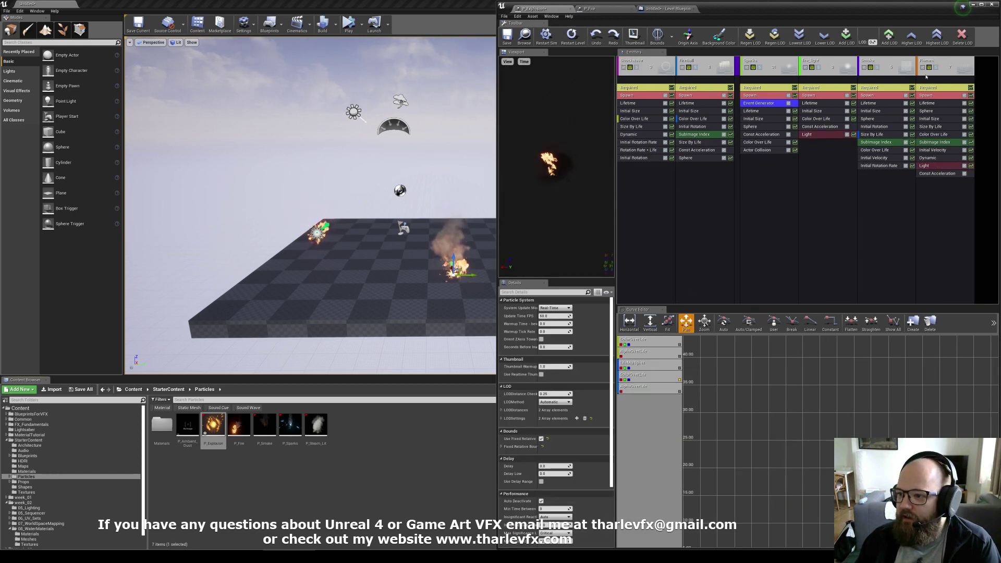
Hide the editor icons and set the Flames emitter's constant spawn rate to 0 in P_Explosion.
right_drag(441, 224, 422, 225)
key(g)
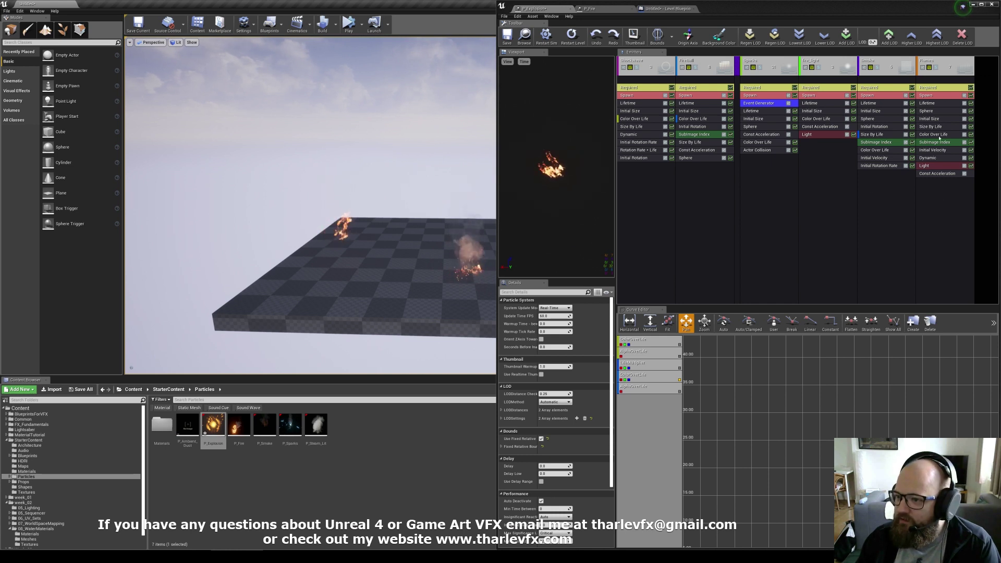
click(933, 111)
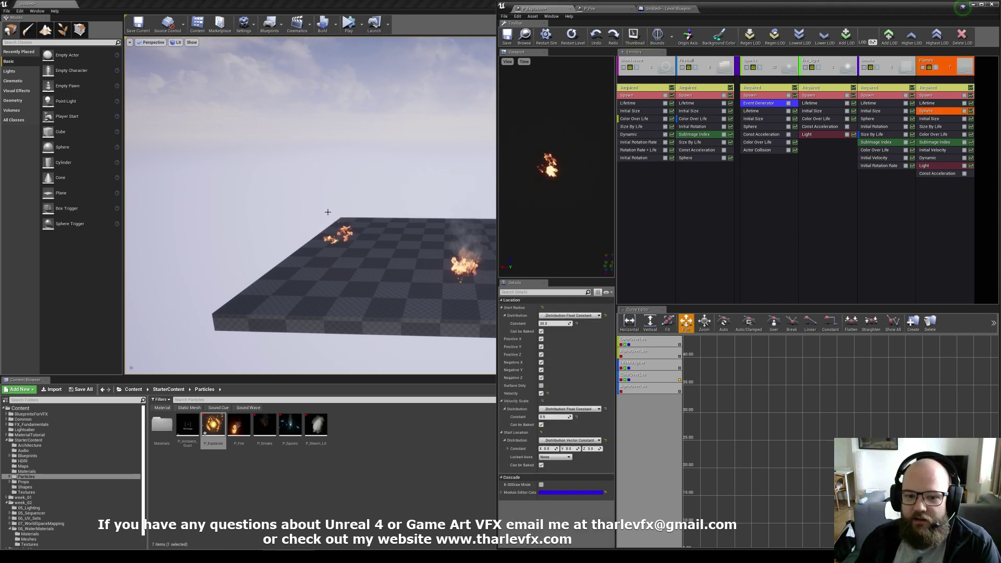
click(931, 219)
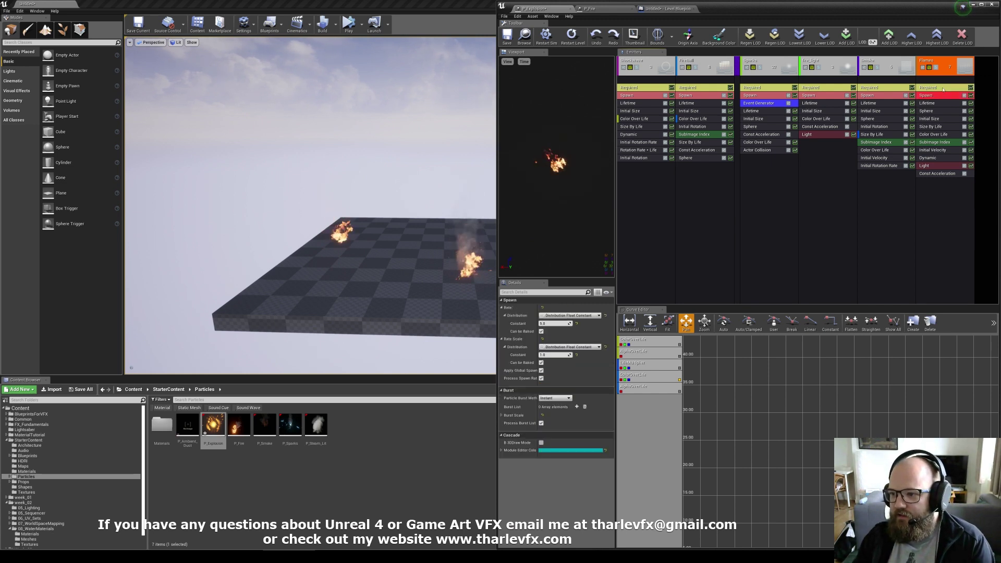
click(555, 323)
text(0)
key(Return)
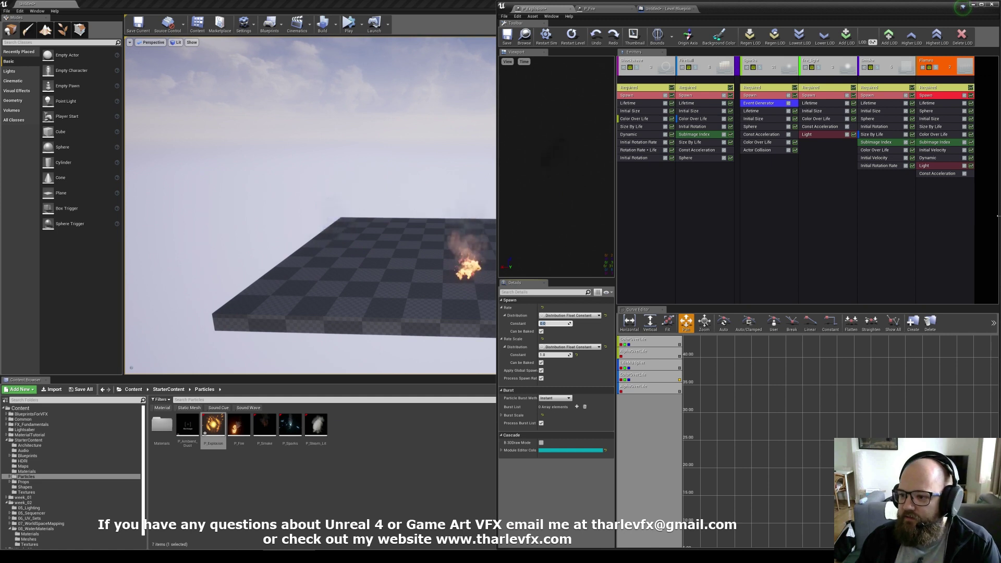
Add an EventReceiver Spawn module to the Flames emitter in P_Explosion.
right_click(933, 196)
mouse_move(945, 261)
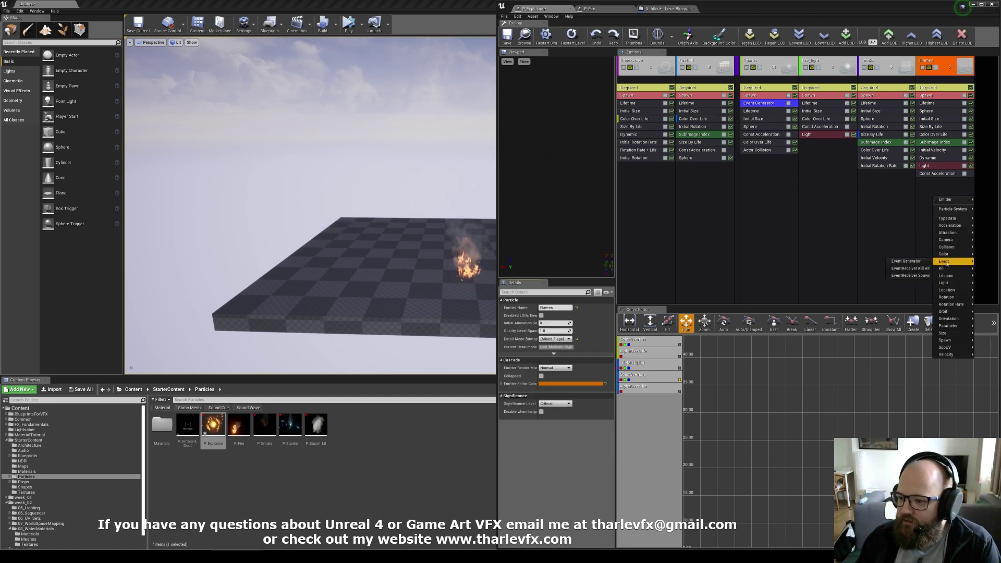
click(910, 275)
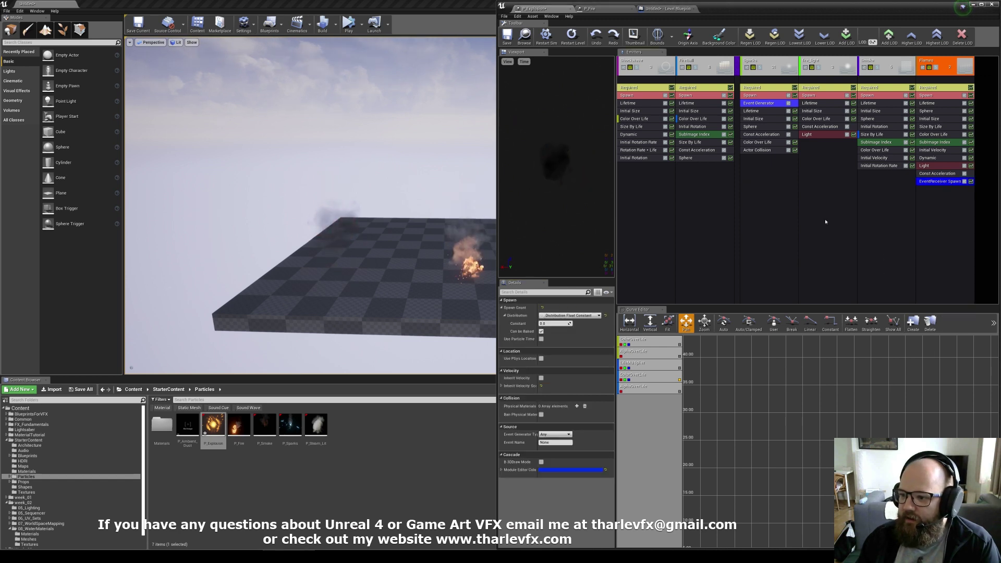
Make the event receiver respond to the Collision-type event SparkCollision with a constant spawn count of 5.
click(557, 435)
click(545, 452)
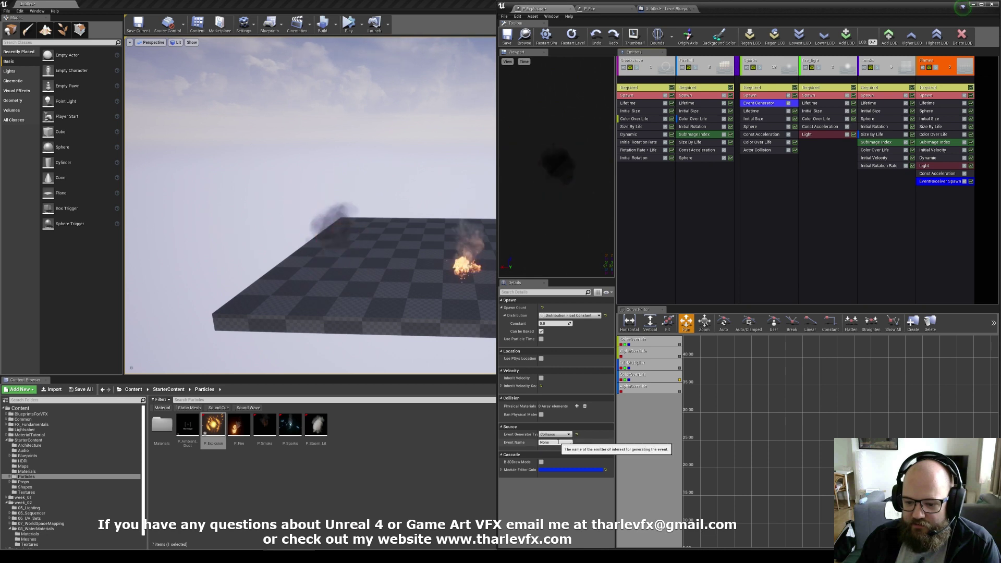
click(559, 442)
key(Return)
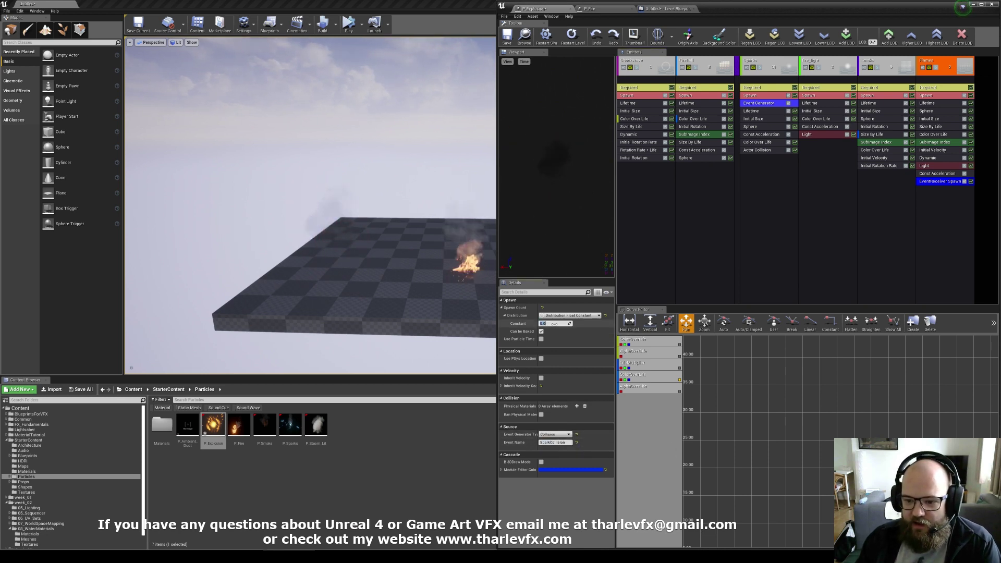
text(5)
key(Return)
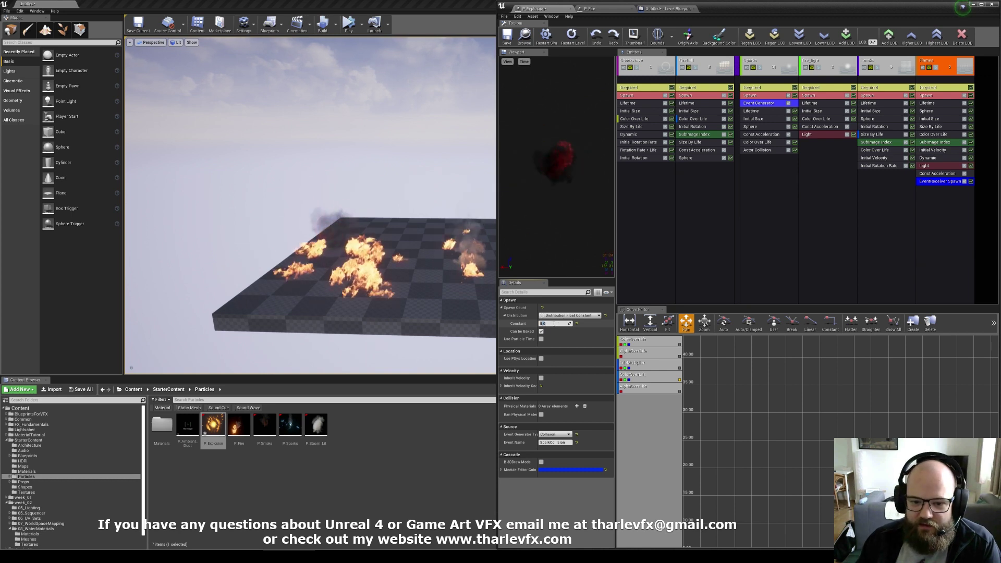
Reduce the Flames event receiver's constant spawn count to 2.
click(860, 252)
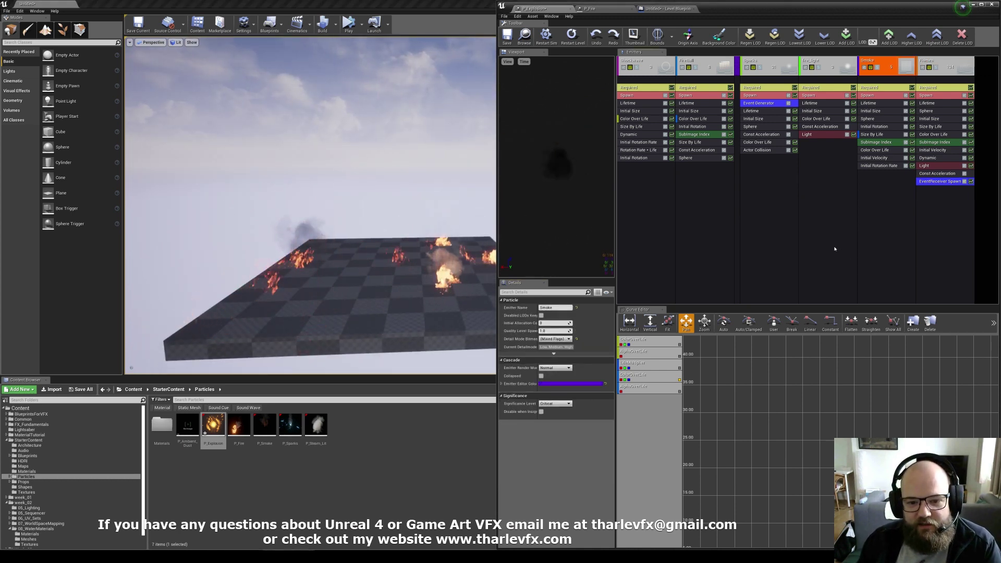
right_drag(312, 218, 291, 209)
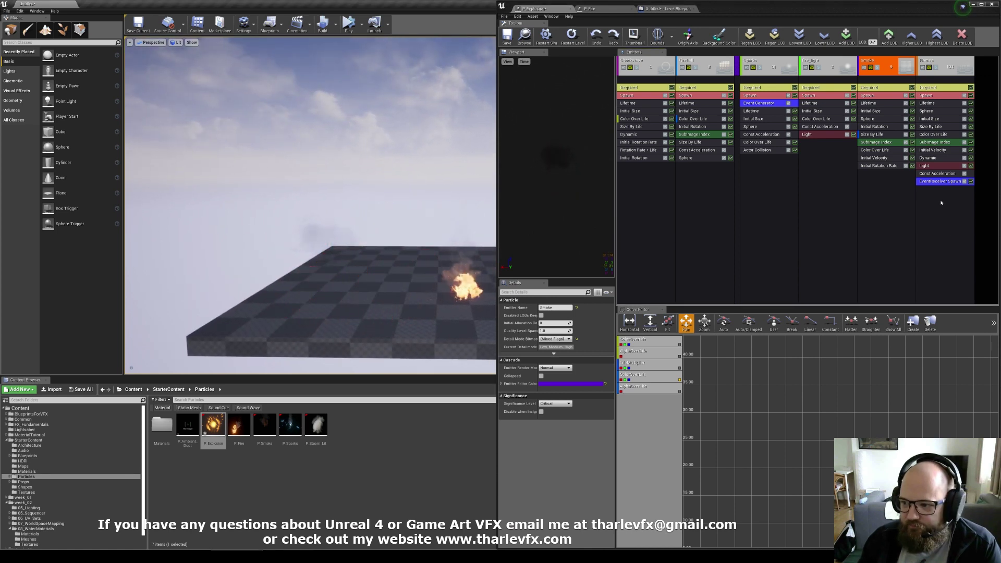
click(940, 181)
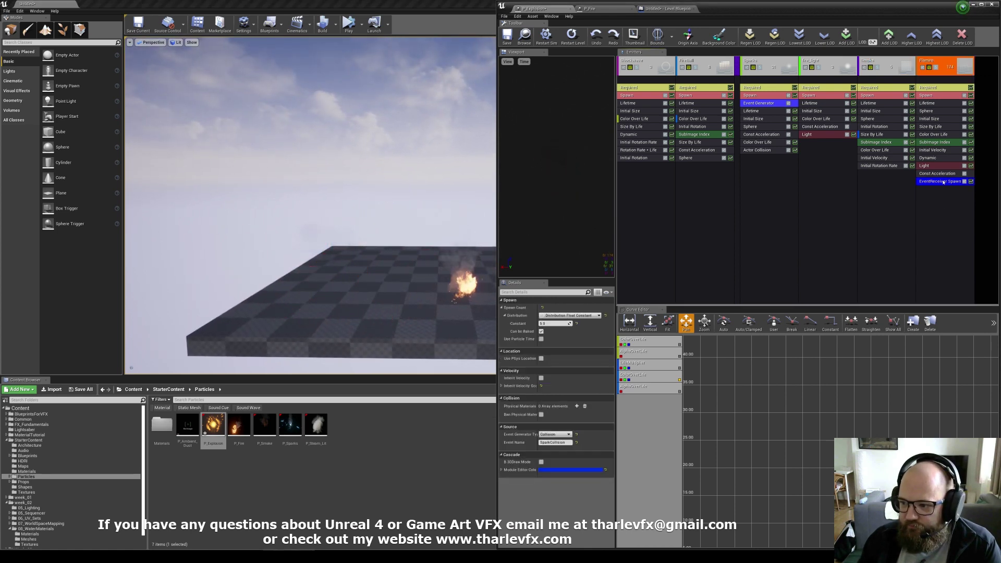
click(556, 324)
text(2)
key(Return)
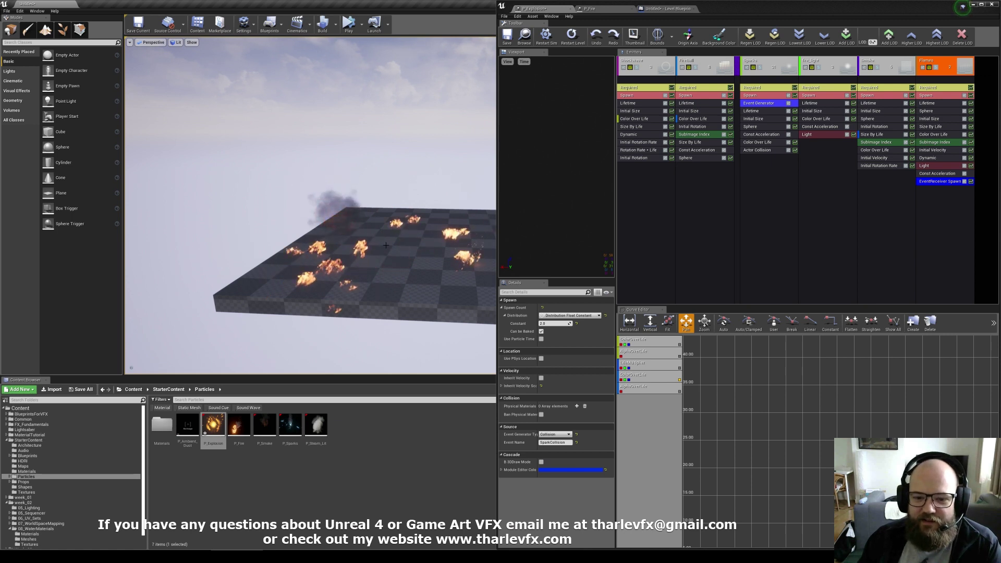
Check in the level how flames spawn where the explosion's sparks hit the floor.
right_drag(380, 243, 380, 224)
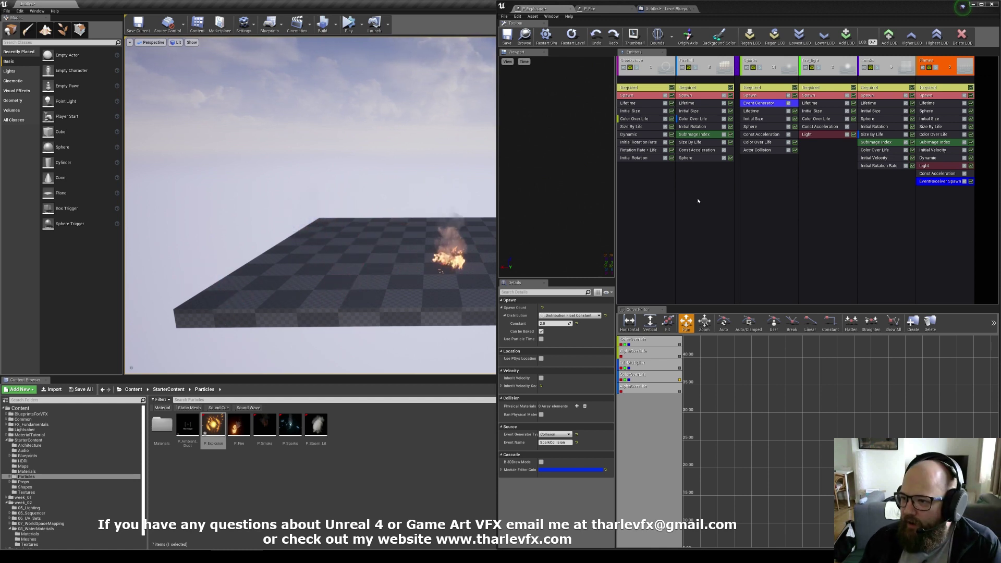
right_drag(332, 256, 424, 261)
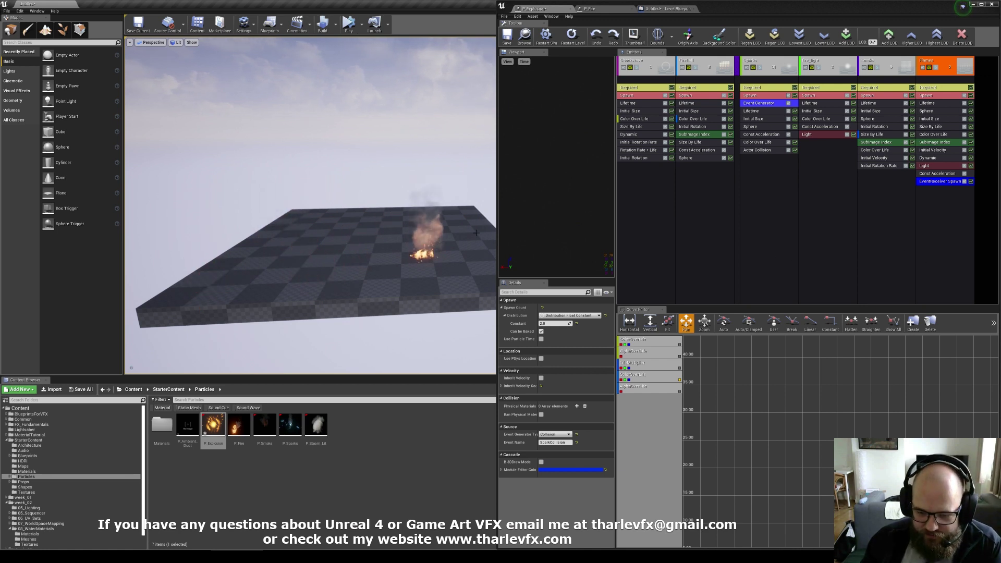
right_drag(389, 234, 328, 221)
right_drag(421, 258, 455, 271)
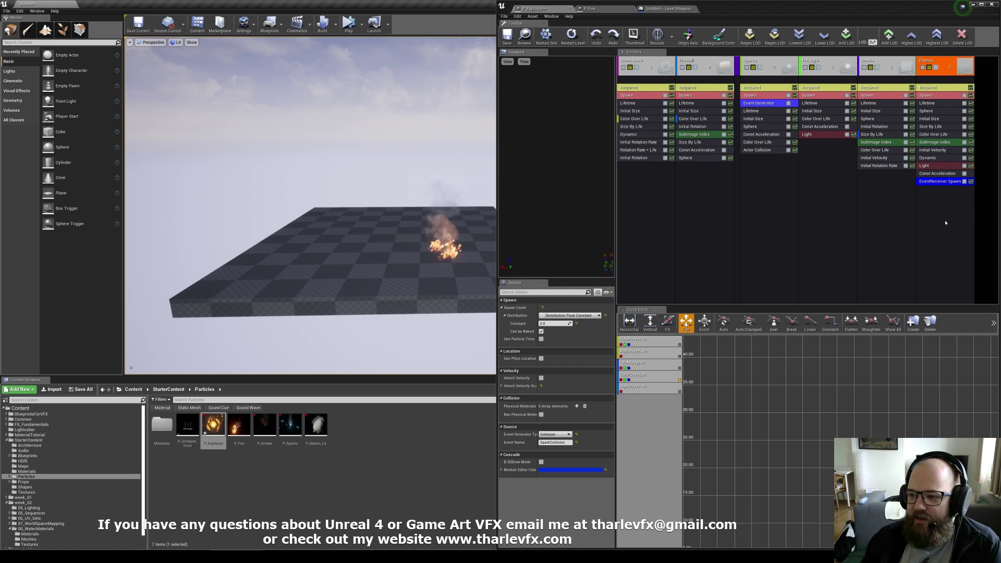
Delete the Flames emitter from P_Explosion, accepting the LOD-level confirmation.
click(942, 224)
key(Delete)
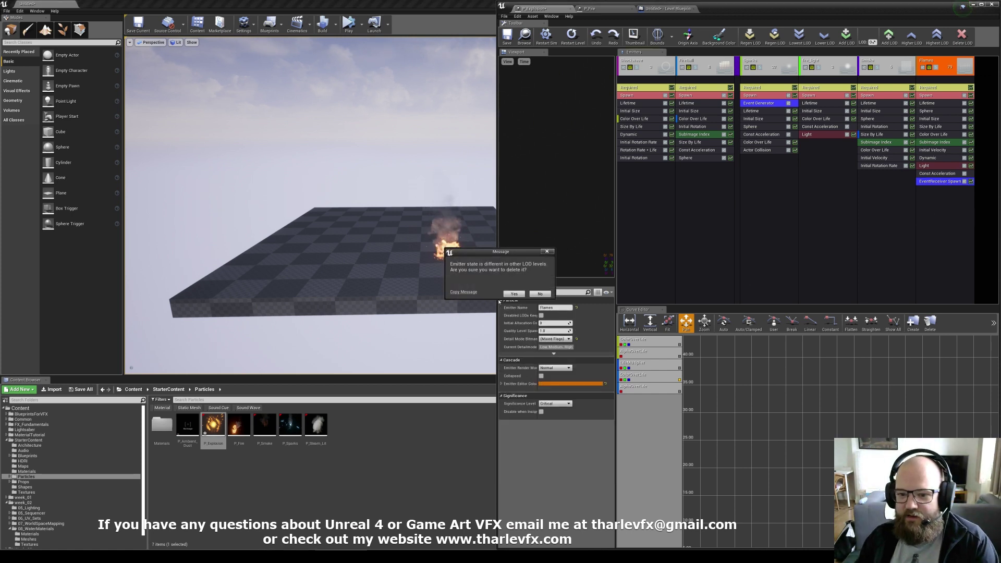
click(514, 293)
Open the Level Blueprint of the current level.
right_drag(443, 226, 469, 232)
click(269, 23)
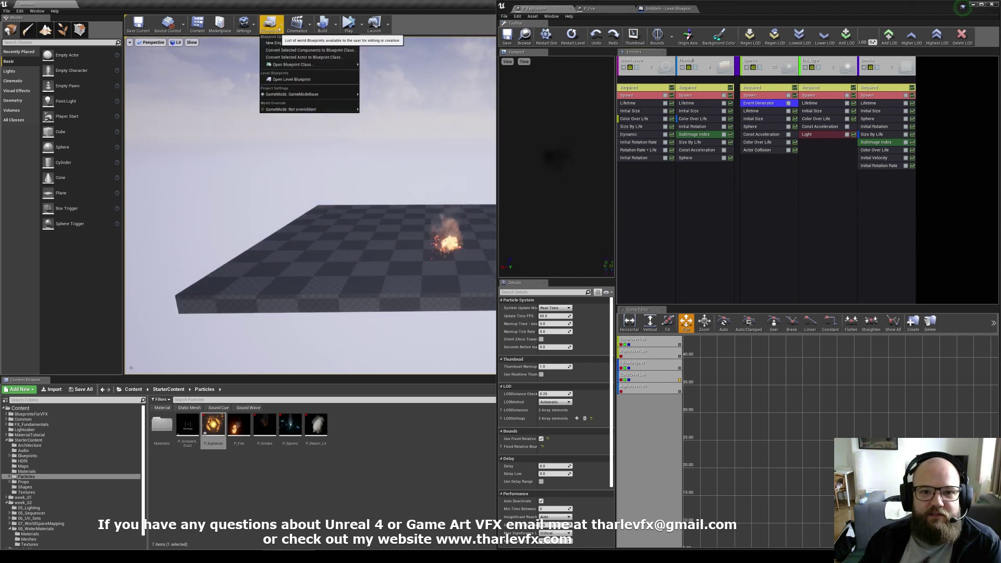
click(292, 79)
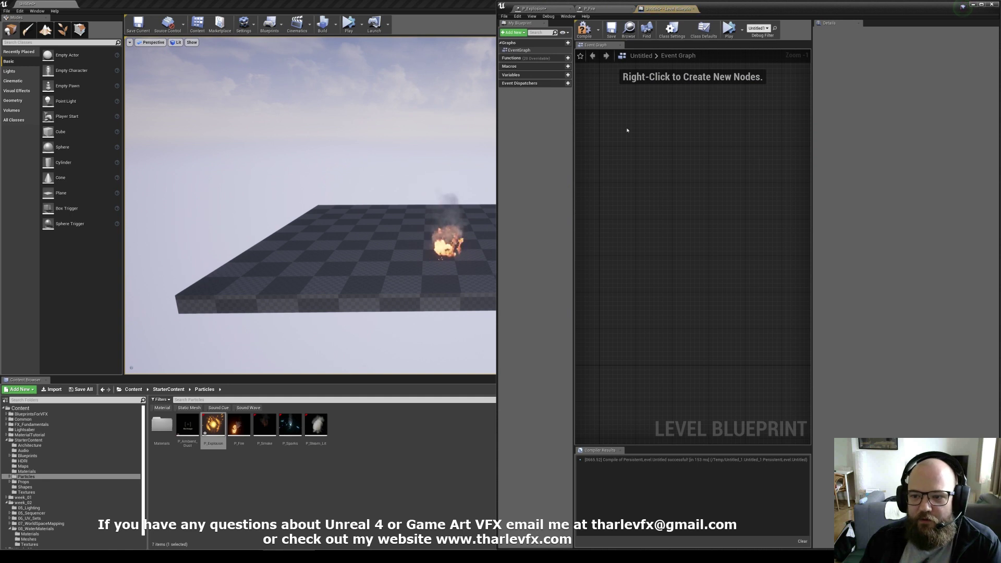
Add an On Particle Collide event for the level's P_Explosion actor to the Level Blueprint's event graph.
right_drag(469, 282, 458, 290)
key(g)
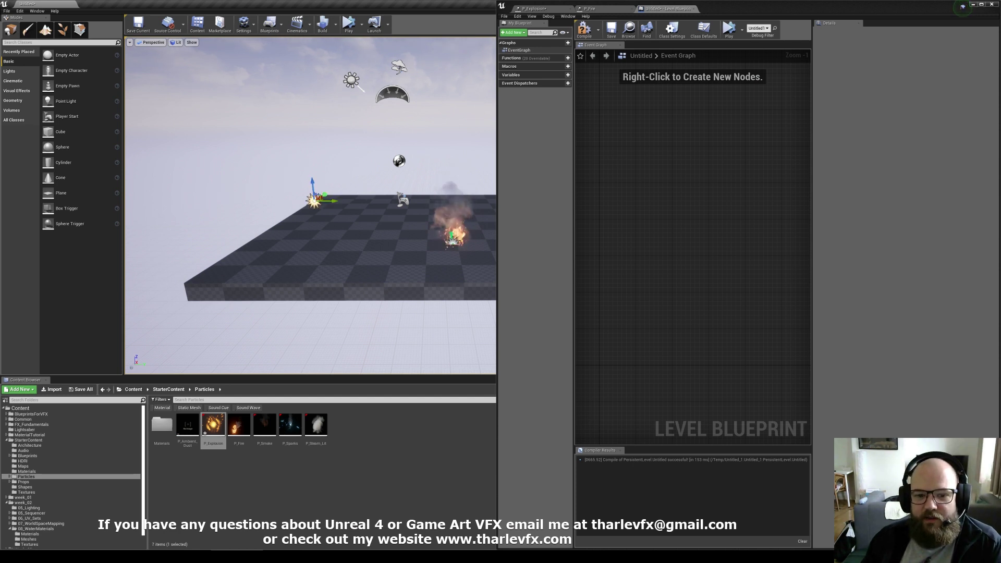
right_click(641, 150)
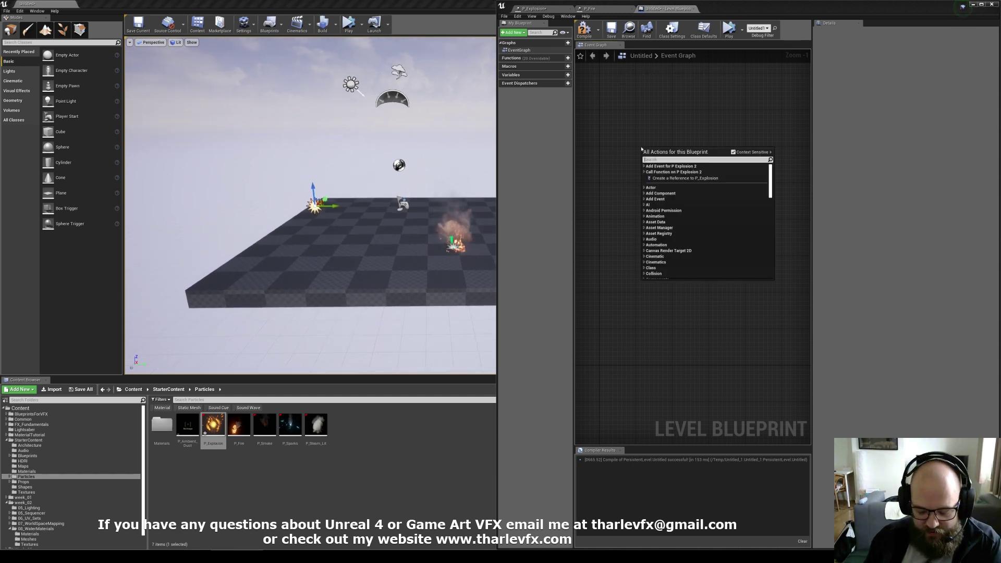
text(collid)
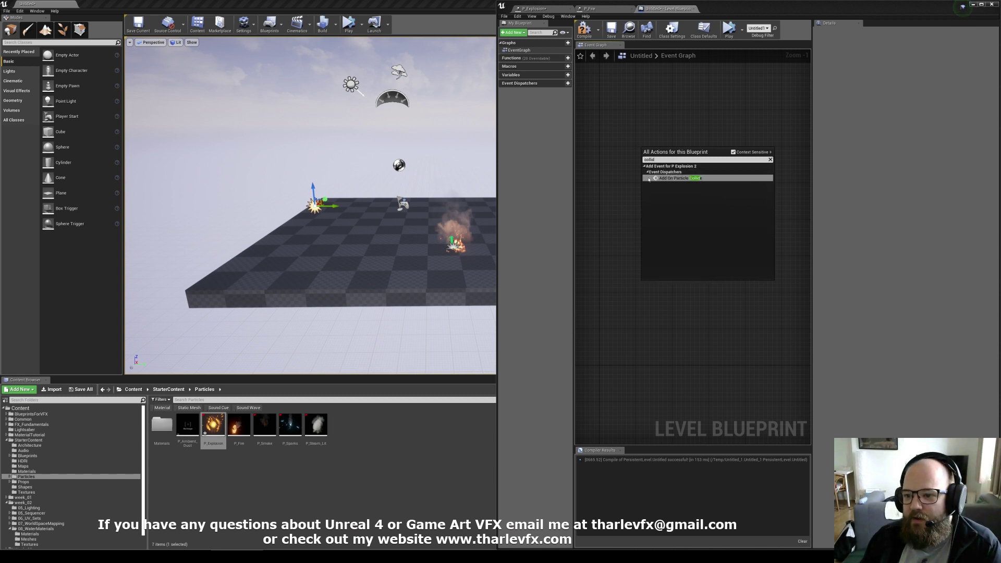
click(696, 179)
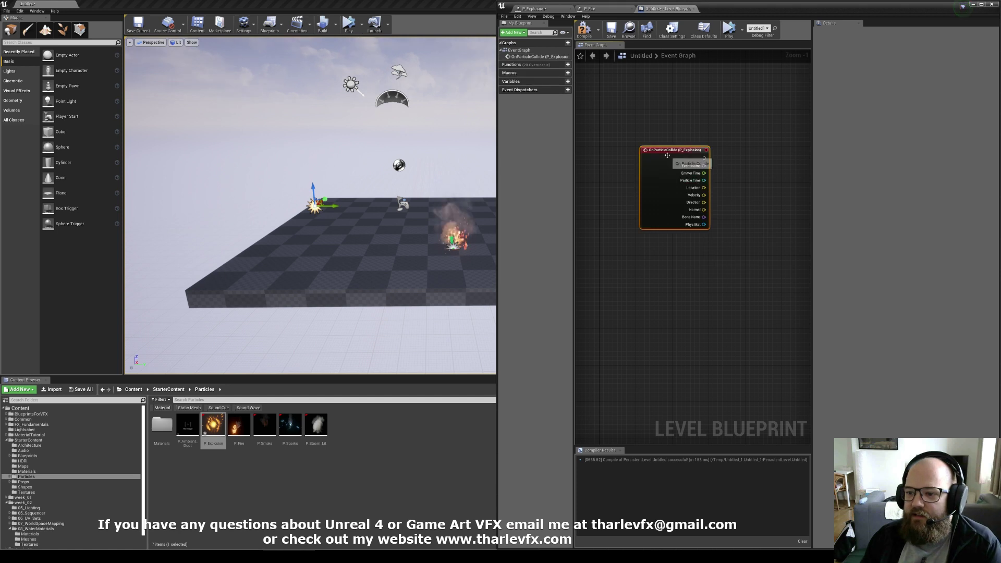
drag(668, 152, 630, 152)
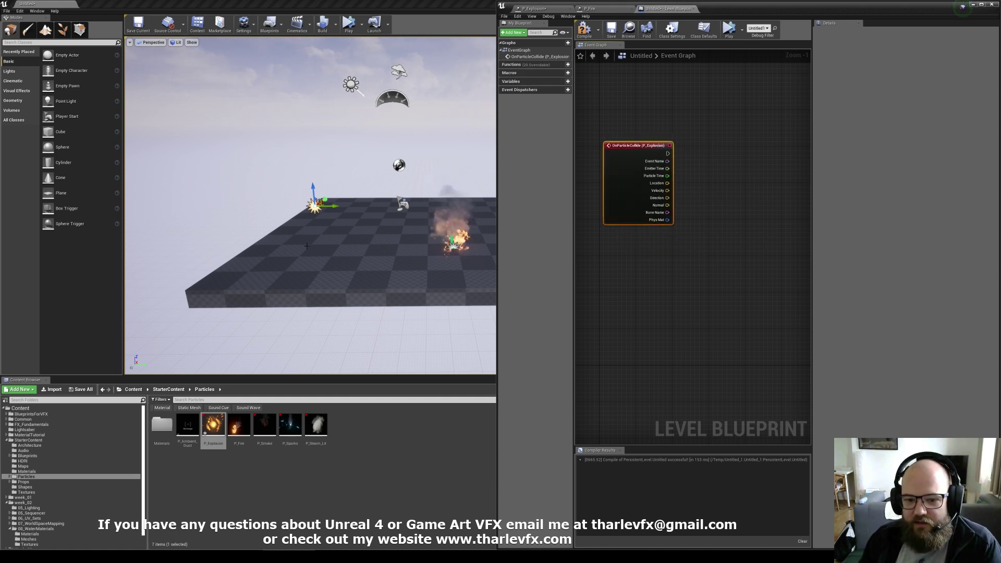
Connect a Print String node to the collide event and feed the Event Name into its In String input.
drag(656, 155, 733, 207)
text(print)
key(Return)
drag(656, 215, 704, 225)
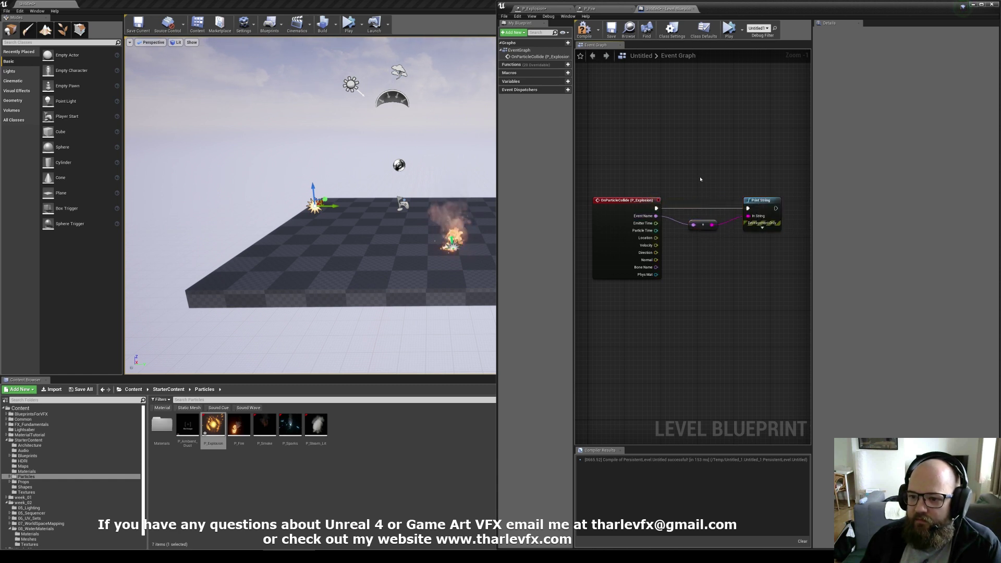
Play the level to test whether spark collisions print the event name, then stop the session.
click(361, 24)
click(398, 73)
click(402, 141)
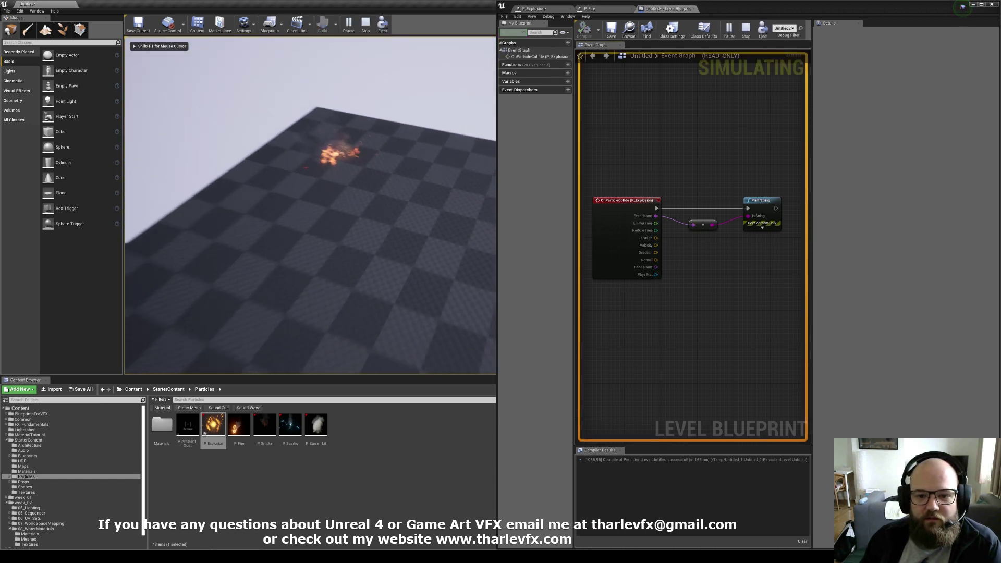
key(Escape)
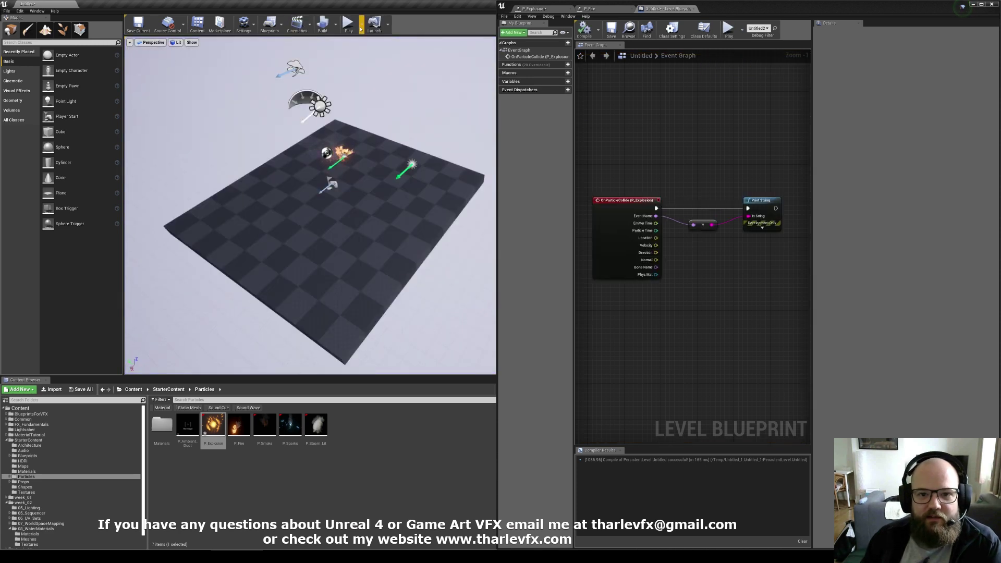
right_drag(374, 162, 328, 162)
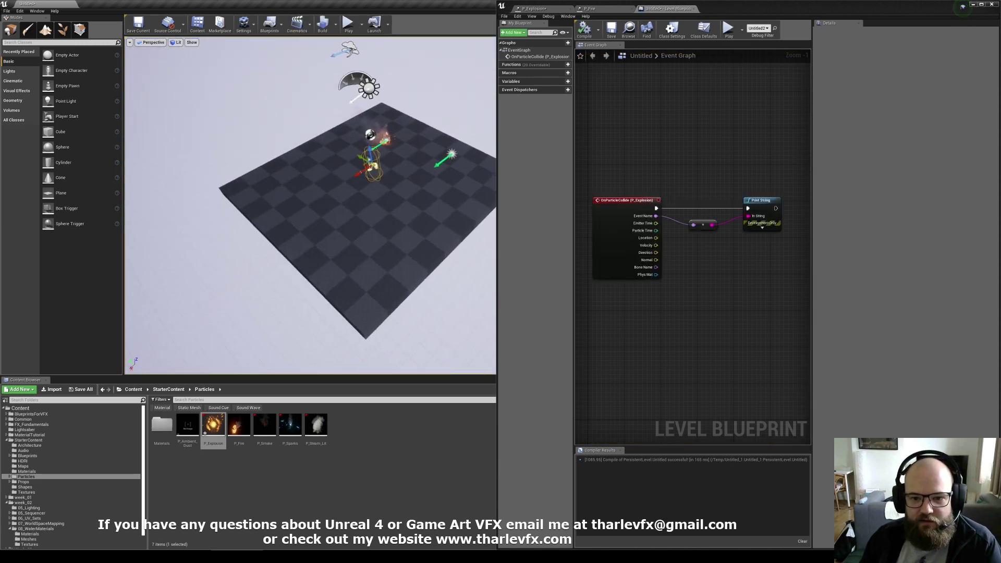
Play and stop the level several times while viewing the explosion to check when spark collisions trigger the collide event.
key(alt+s)
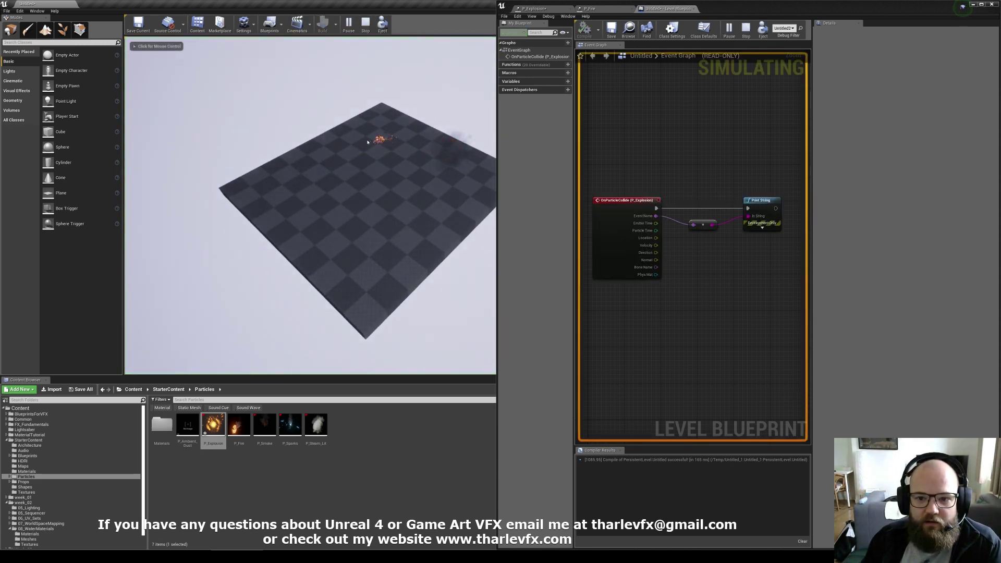
key(Escape)
click(349, 25)
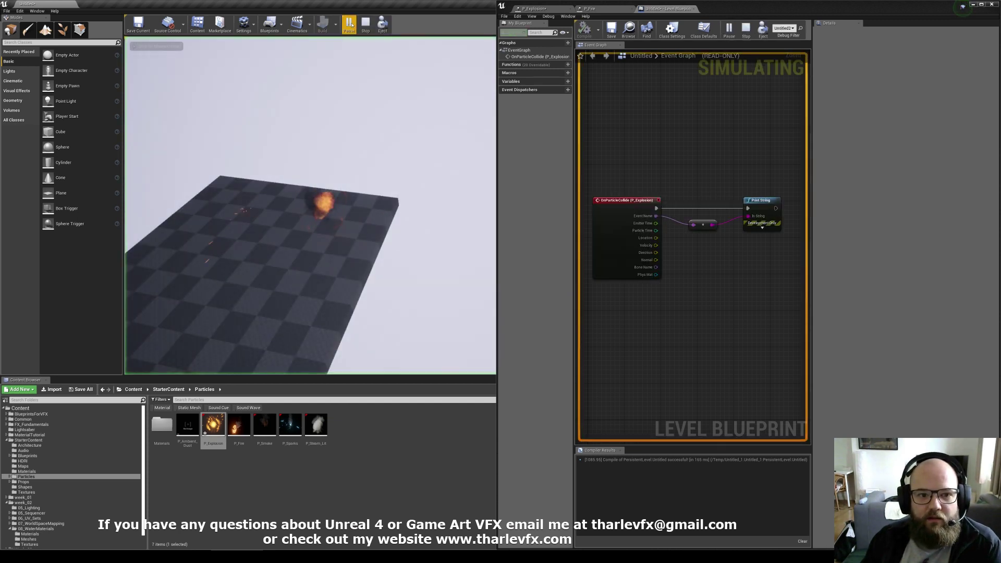
click(391, 26)
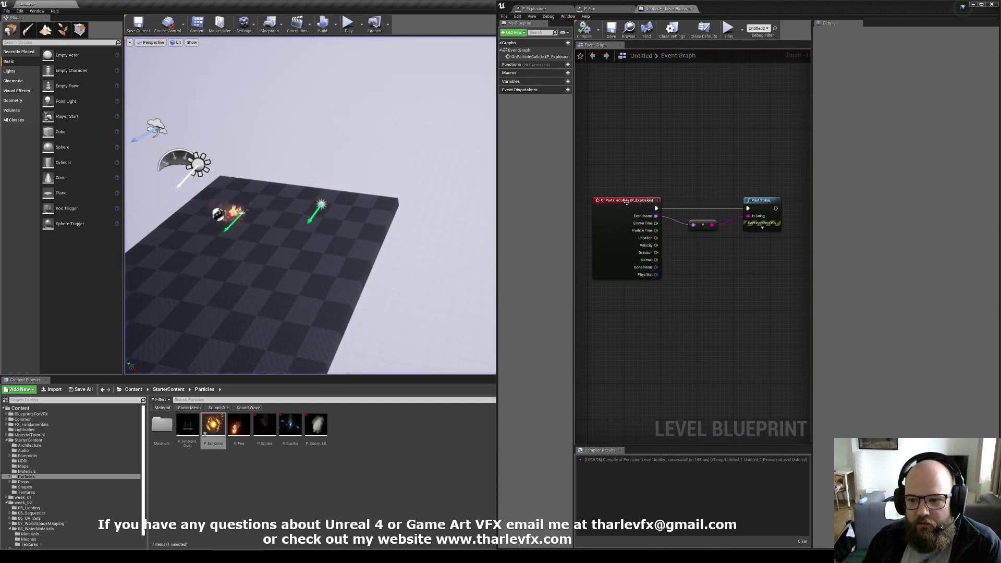
click(617, 229)
click(349, 26)
click(365, 24)
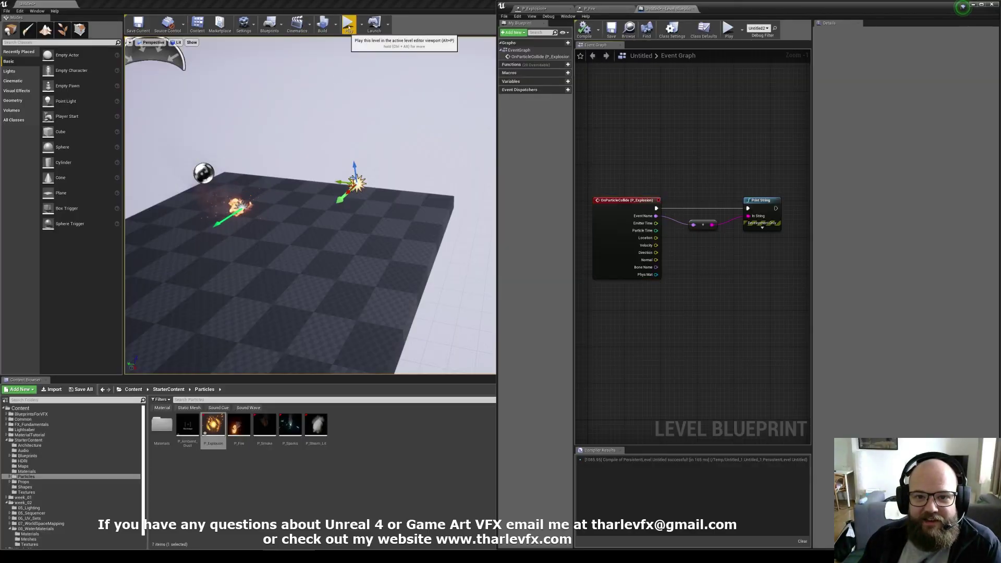
click(349, 24)
click(367, 25)
click(349, 25)
click(366, 25)
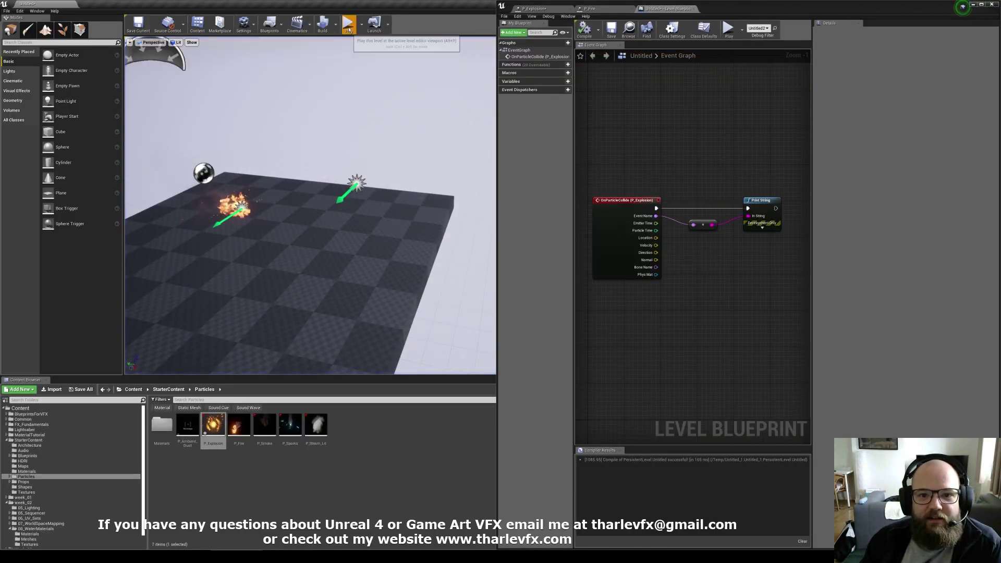
click(348, 24)
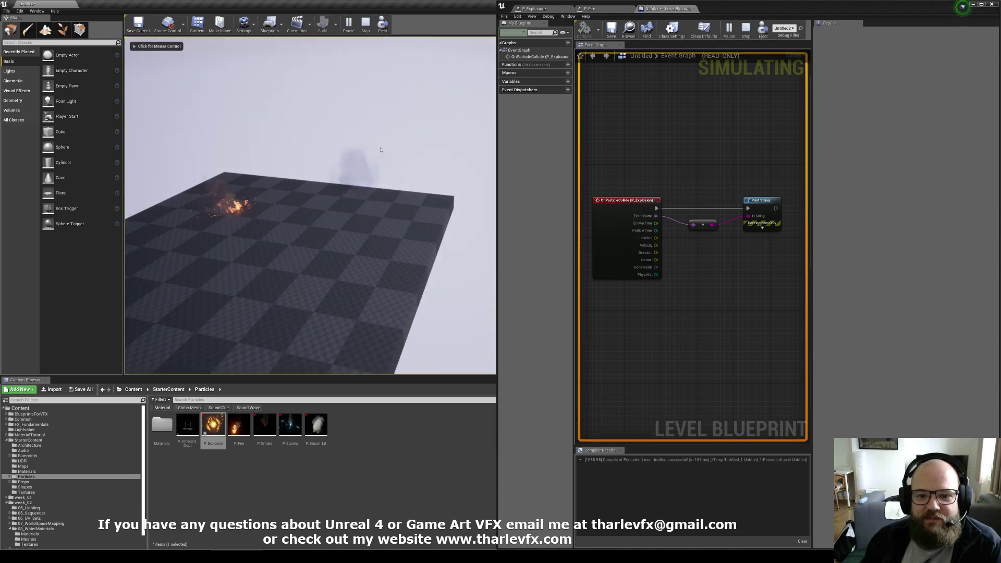
click(366, 25)
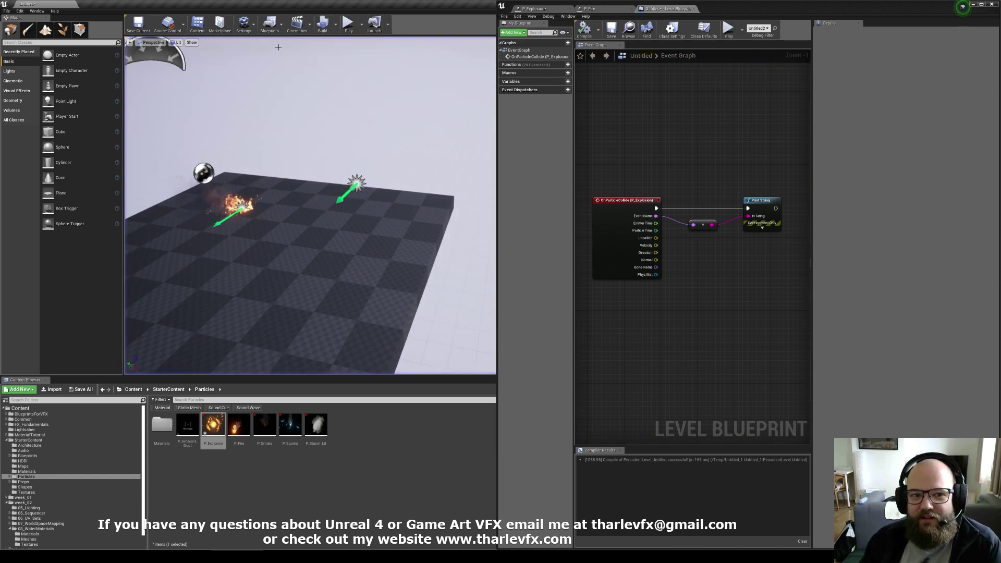
Add a reference to the level's P_Explosion actor above the collide event in the Level Blueprint graph.
right_drag(641, 144, 678, 253)
click(357, 184)
right_click(623, 148)
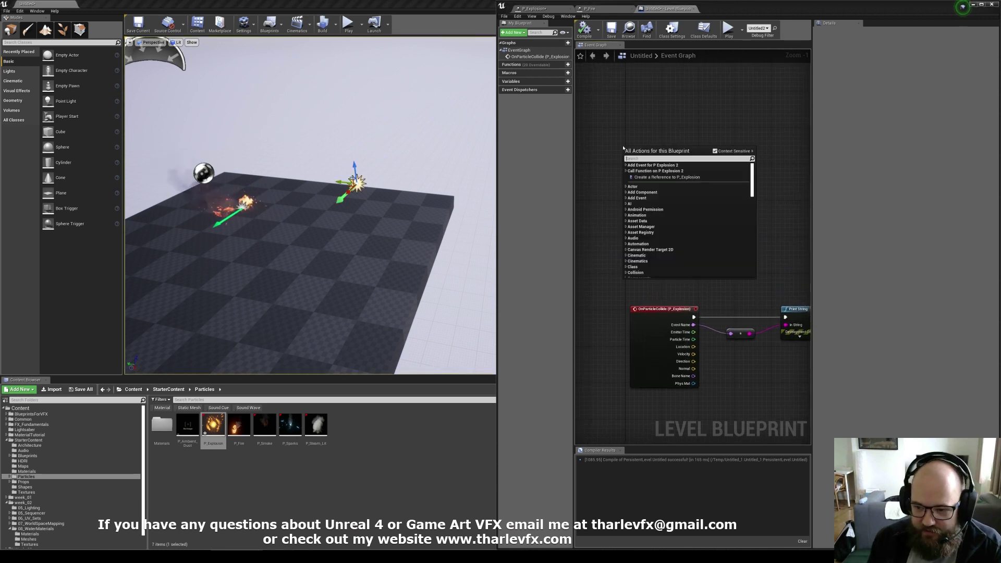
click(646, 177)
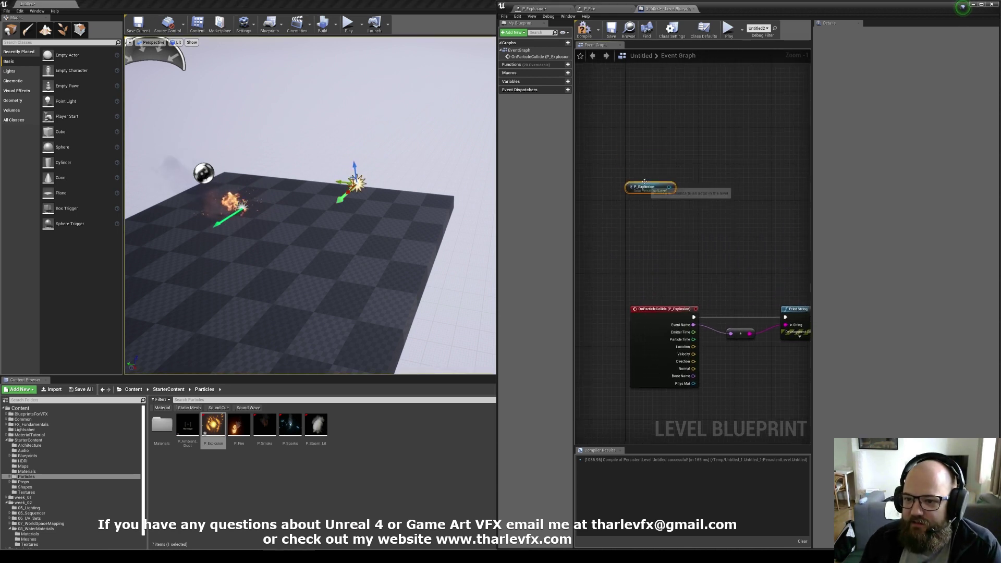
Add a Timeline node to the event graph and open it with AutoPlay and Loop enabled.
right_click(637, 126)
text(timeline)
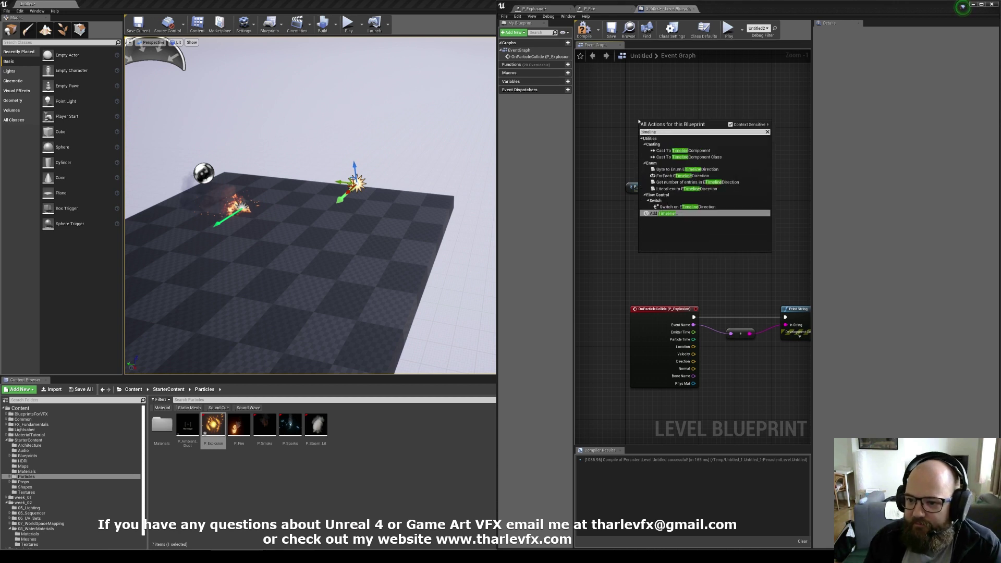
key(Return)
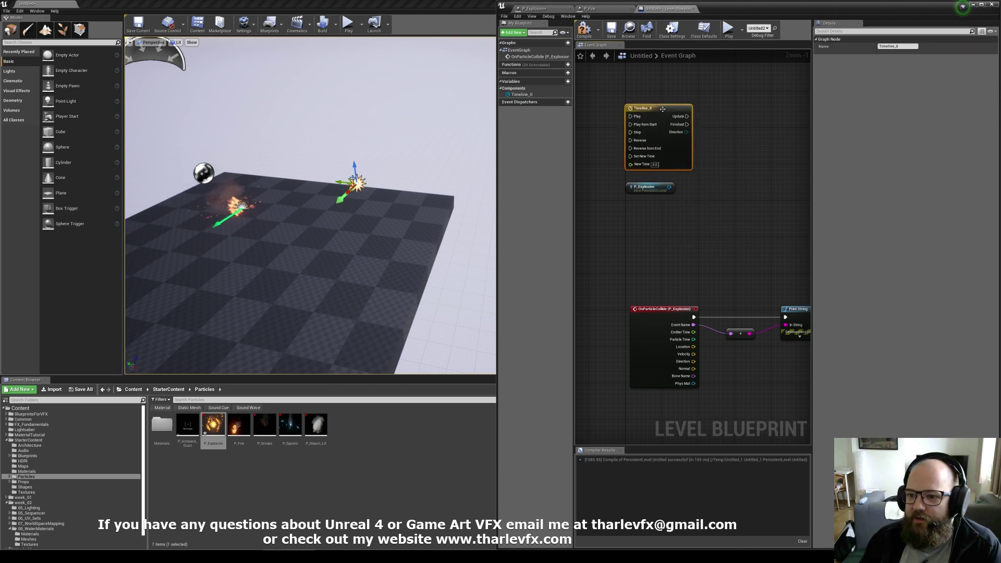
double_click(673, 104)
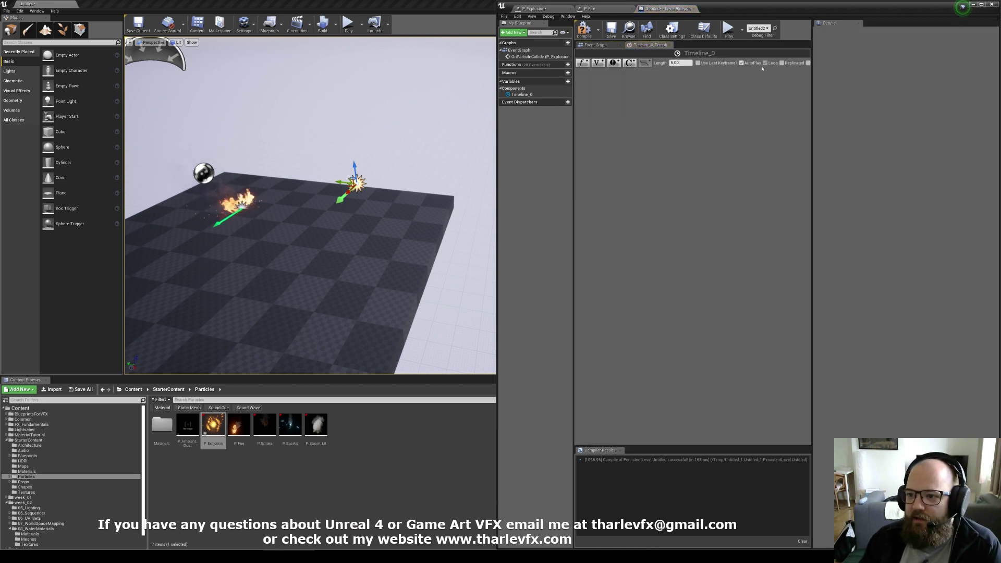
Add an event track with a key at time 0.0 and set the timeline's length to 3.00.
click(597, 65)
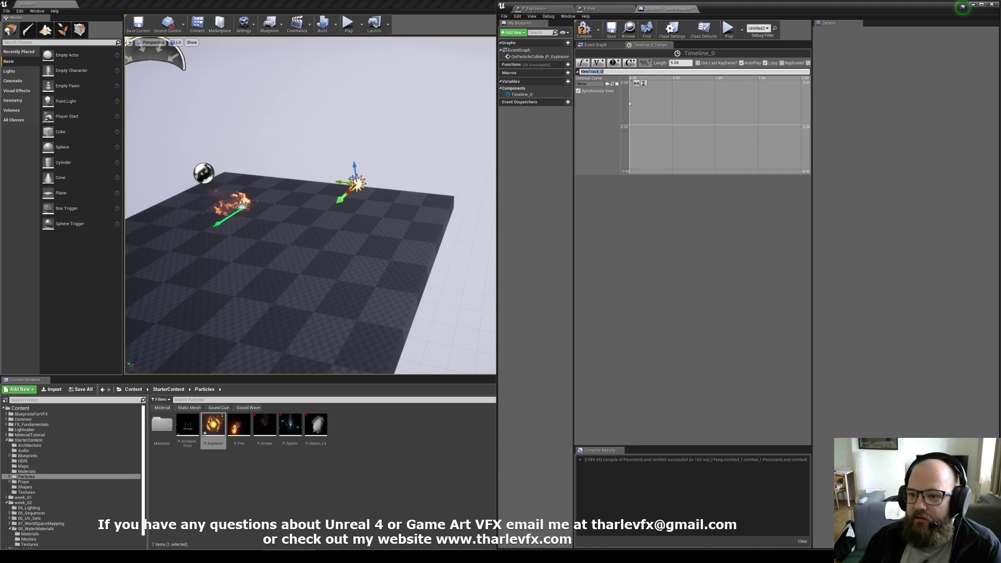
key(Return)
shift+click(663, 123)
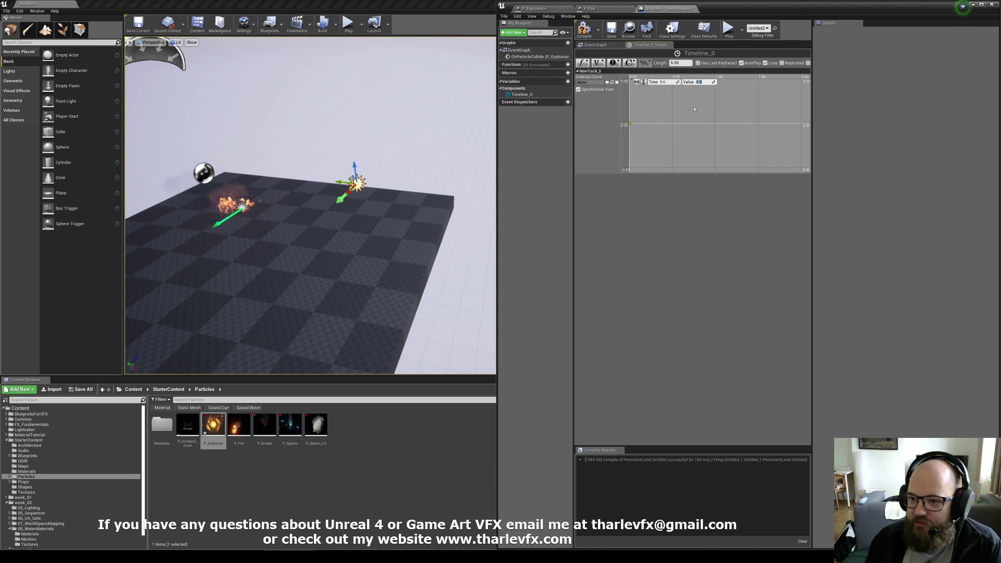
click(684, 64)
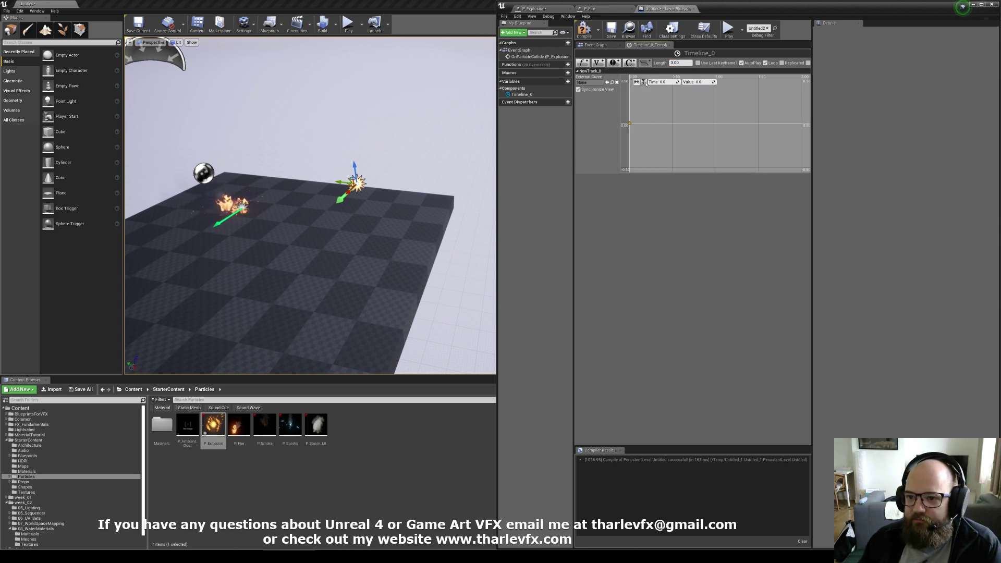
Create a Set Active (ParticleSystemComponent) node from the P_Explosion reference in the event graph.
click(596, 45)
drag(669, 187, 728, 171)
text(active)
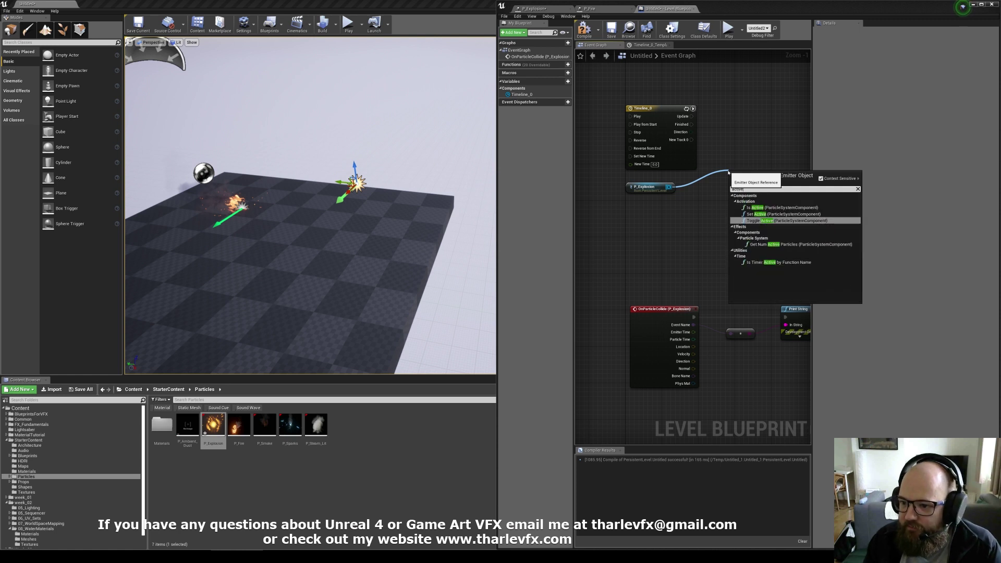
key(Down)
key(Up)
key(Up)
key(Up)
key(Down)
key(Return)
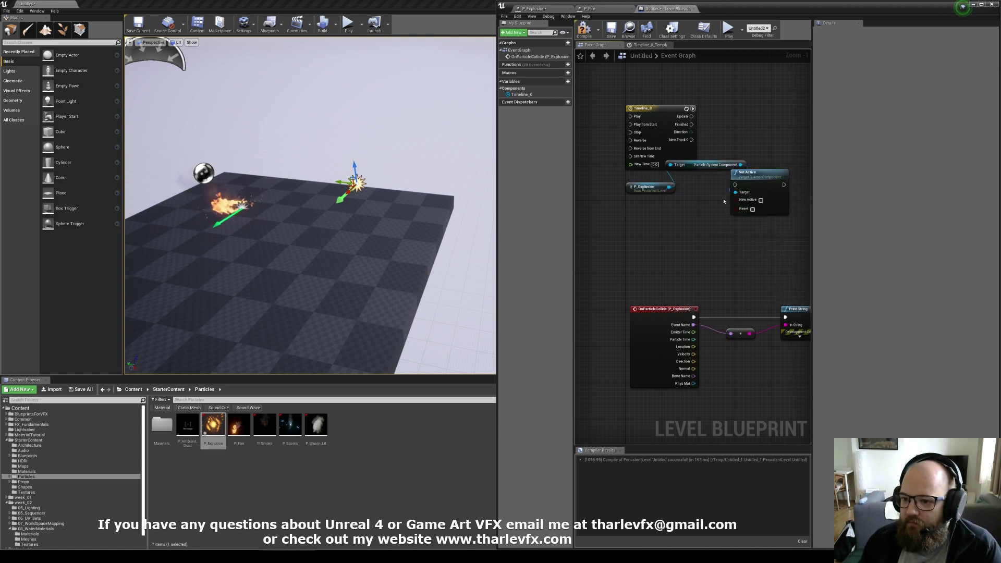
Wire the timeline's New Track 0 output into Set Active, enable New Active and Reset, and arrange the nodes.
drag(718, 165, 785, 112)
drag(690, 139, 753, 125)
right_drag(780, 143, 730, 162)
click(730, 162)
click(721, 170)
drag(718, 137, 755, 155)
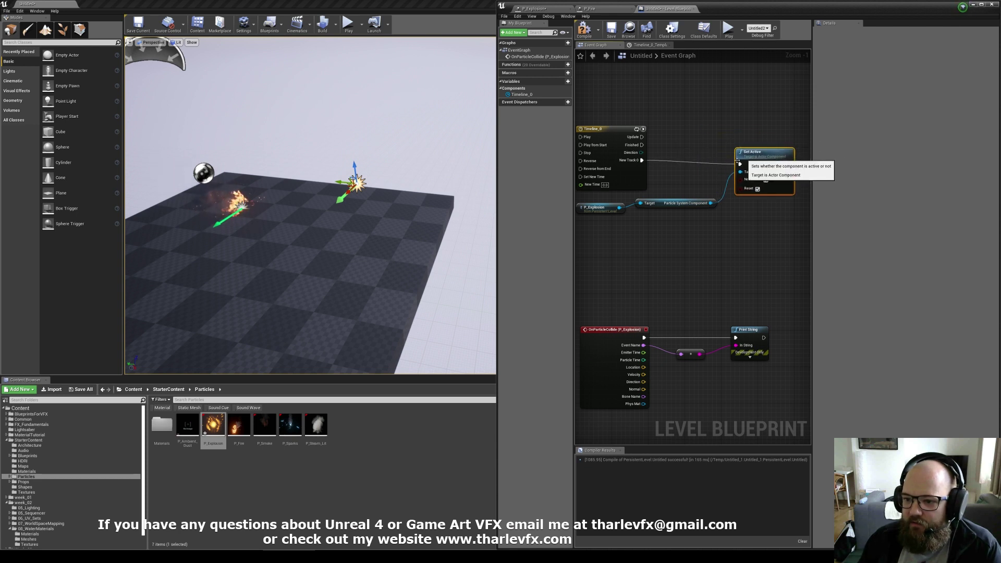
drag(670, 203, 671, 207)
click(677, 190)
Connect a Print String node with an empty In String to the timeline's Update output.
drag(641, 137, 760, 102)
text(print)
key(Return)
click(692, 92)
right_drag(720, 109, 764, 136)
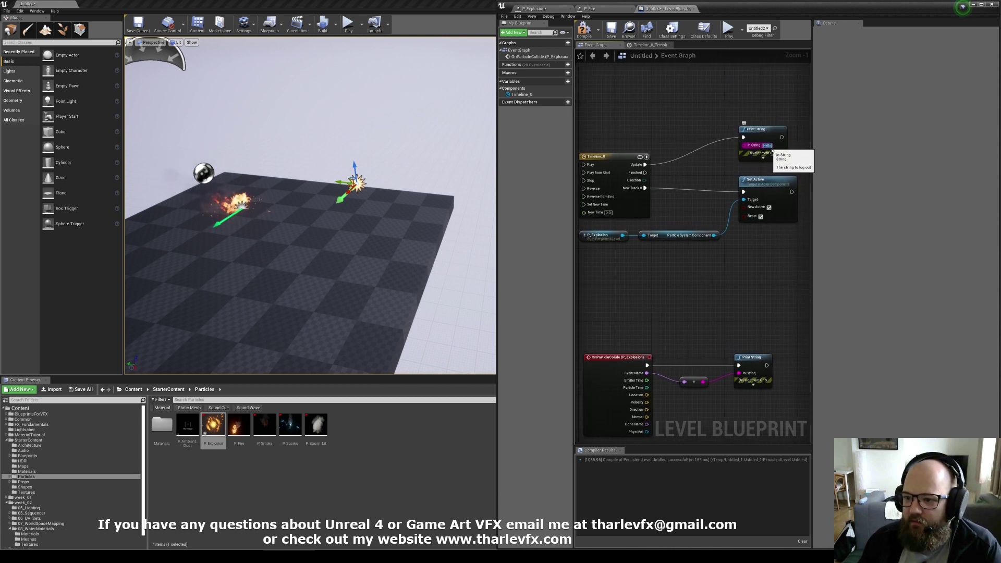
Compile the Level Blueprint and play the level to test the looping explosion, then stop the session.
click(584, 29)
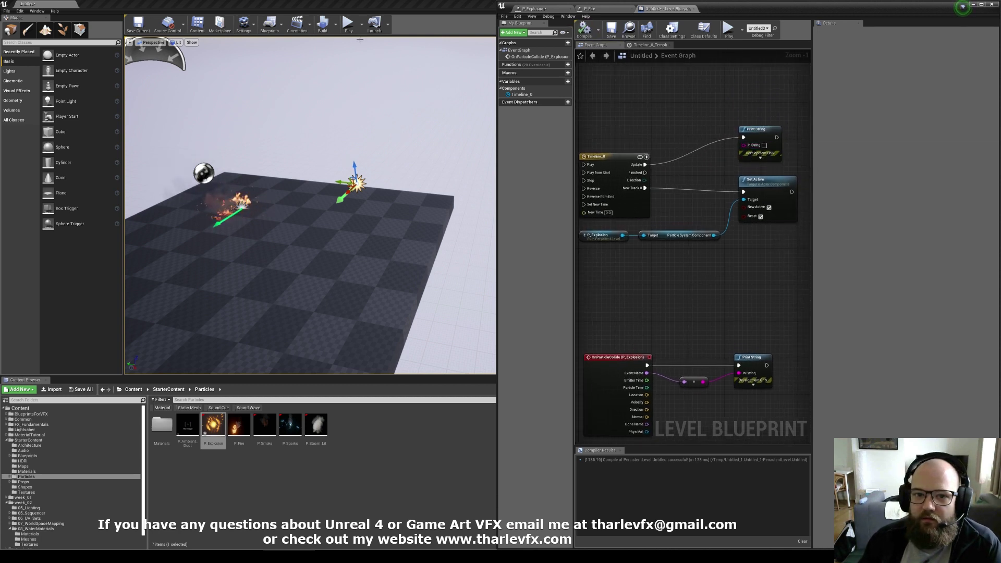
click(391, 104)
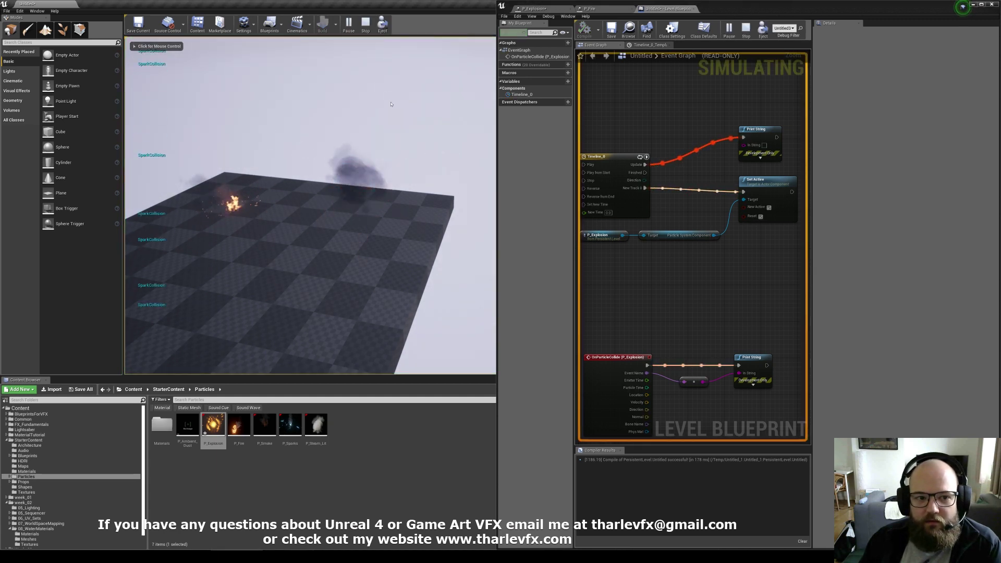
key(Escape)
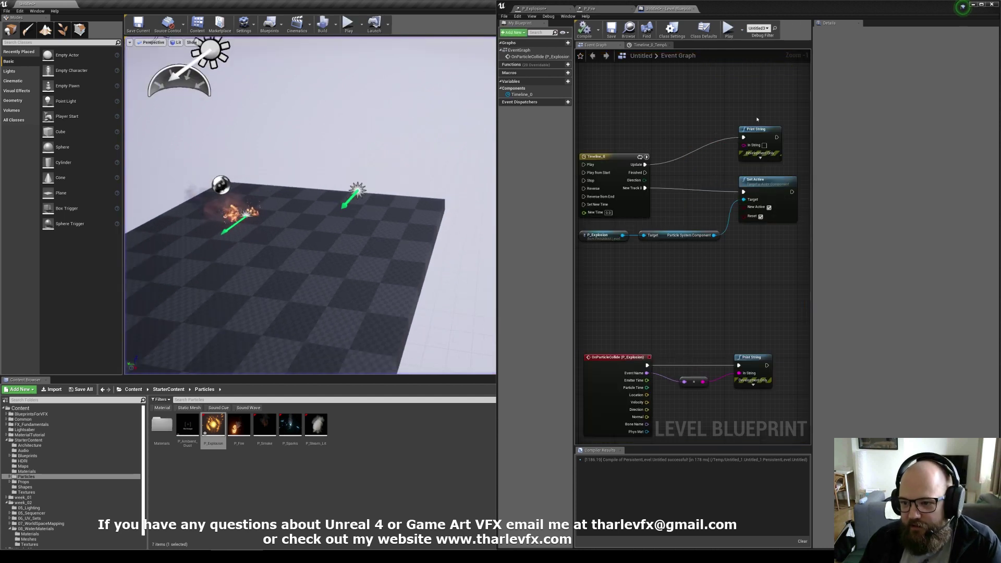
Replace the Print String node on the timeline's Update output with a Sequence node placed above Set Active.
click(754, 136)
key(Delete)
drag(645, 164, 725, 124)
text(sequ)
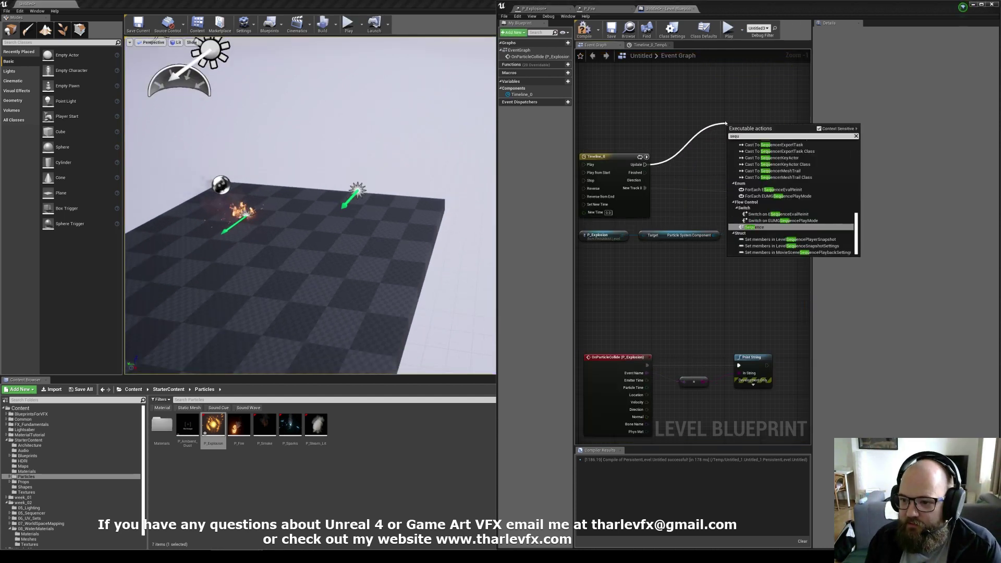
key(Return)
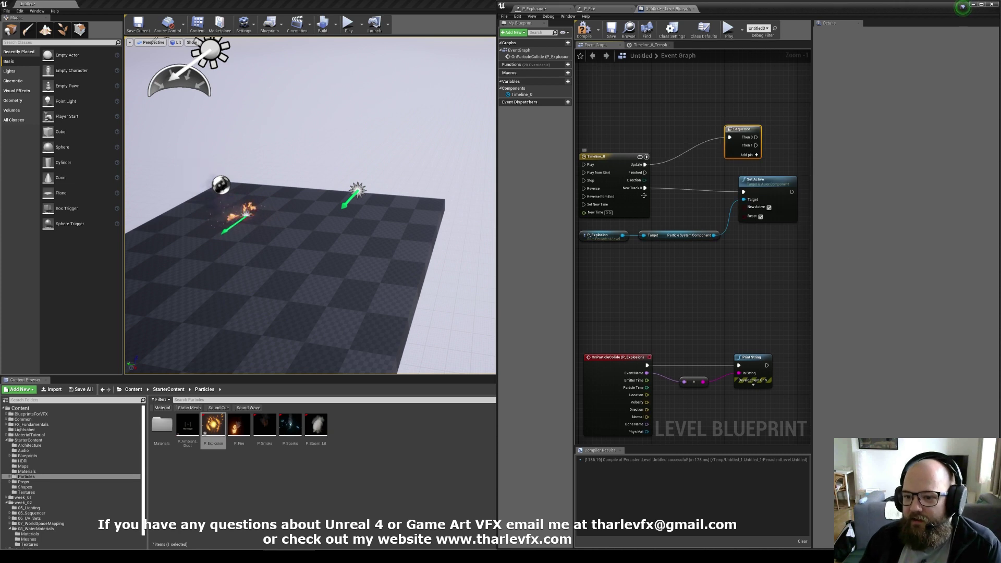
drag(735, 129, 748, 134)
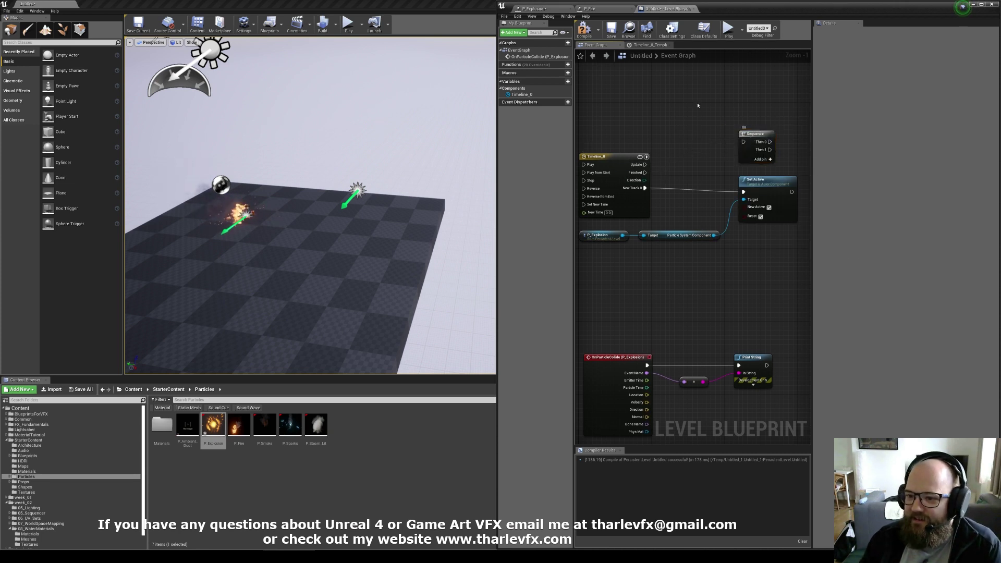
Play the level with the timeline's Update output disconnected to check the explosion, then stop the session.
click(348, 23)
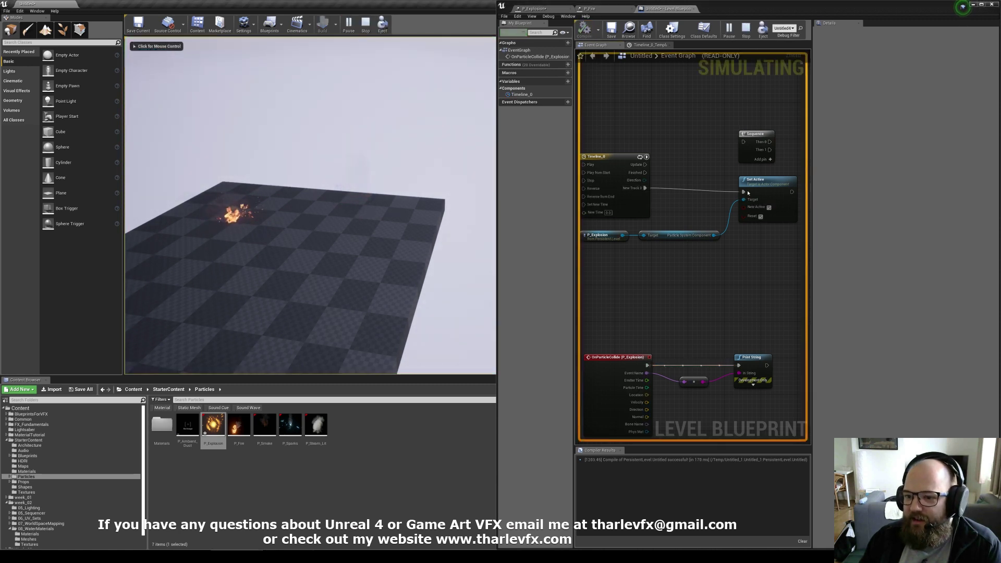
click(744, 33)
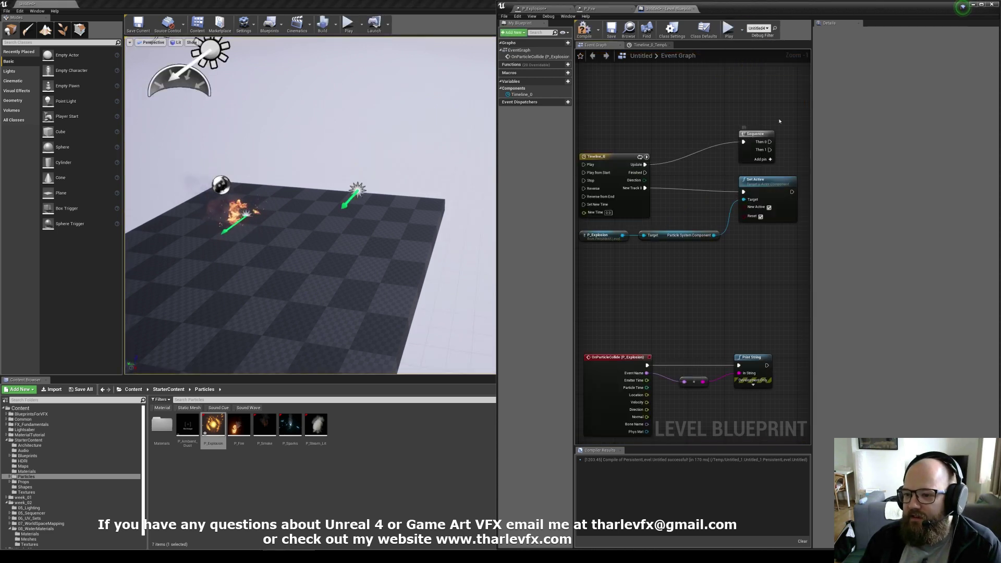
Add a Branch node, connect it to the timeline's Update output instead of the Sequence node, and compile the blueprint.
right_click(740, 103)
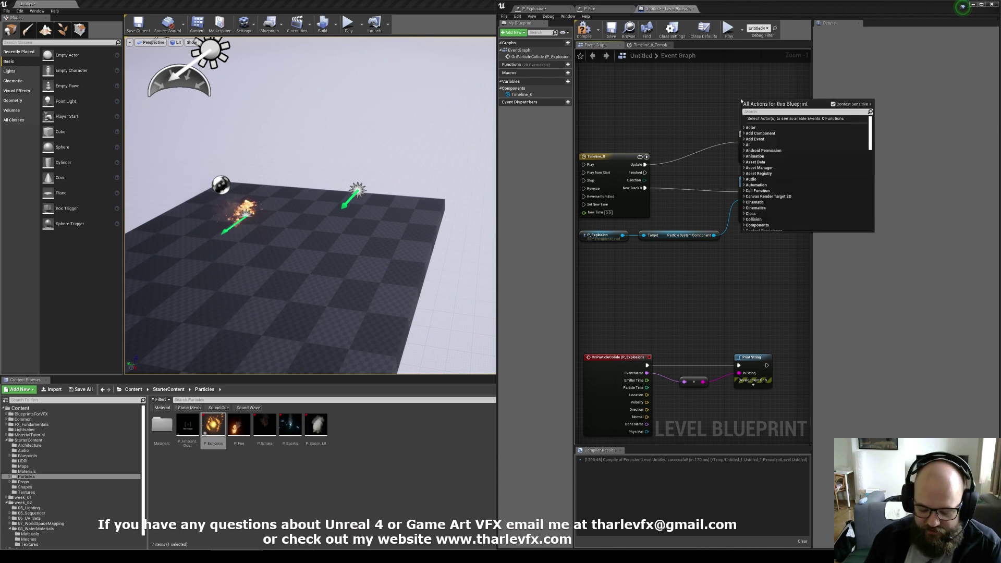
text(branch)
key(Return)
drag(748, 108, 645, 164)
drag(759, 102, 749, 102)
click(587, 30)
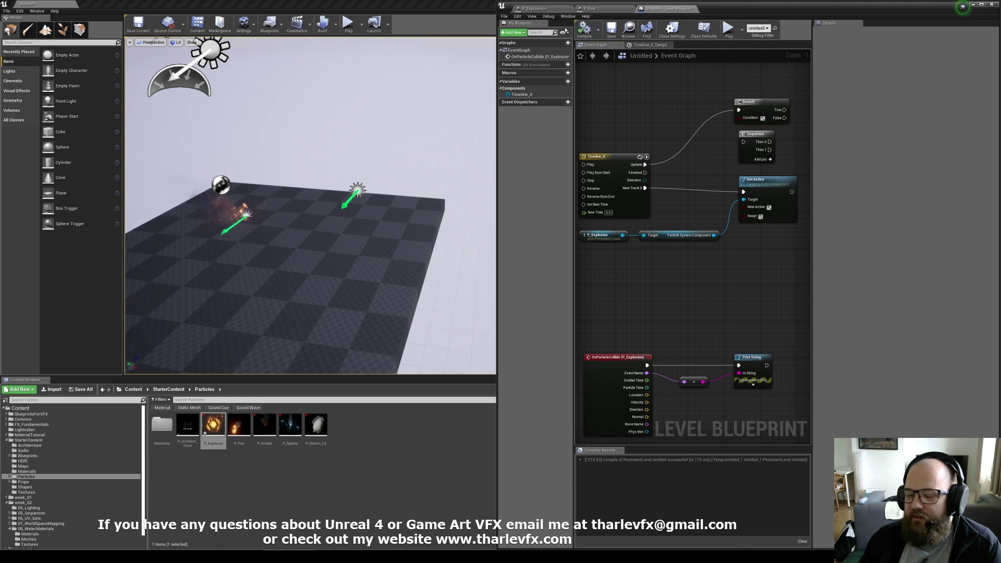
Play the level to check the repeating explosion and its collision events in the running graph, then stop the session.
click(348, 23)
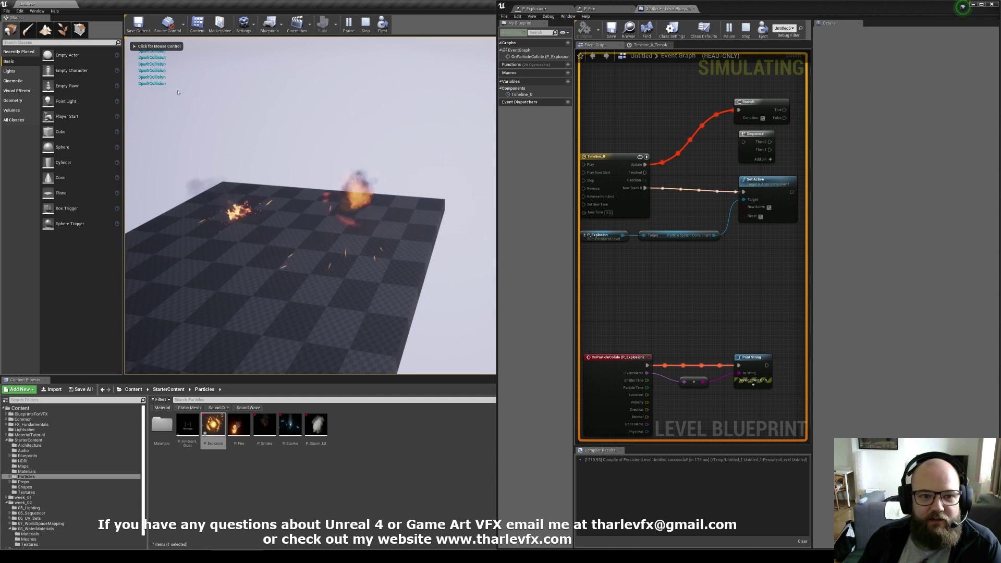
click(338, 188)
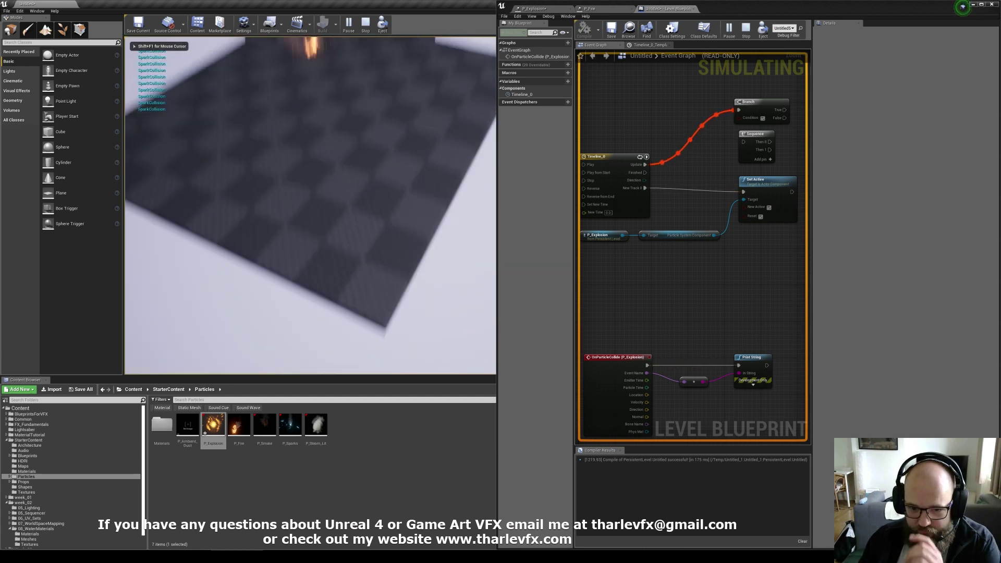
key(shift+F1)
key(super)
key(super)
scroll(721, 210, down, 2)
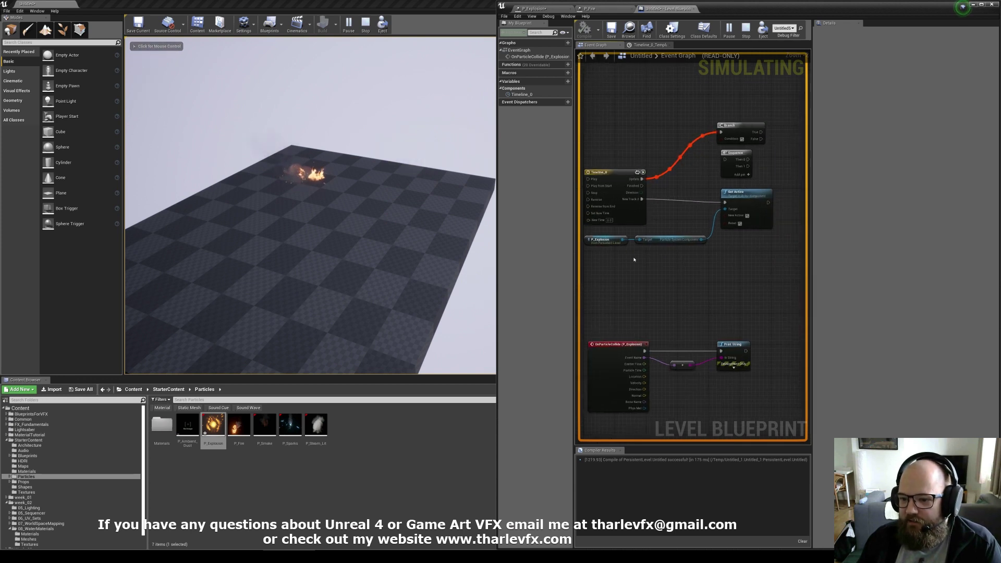
right_drag(641, 275, 653, 188)
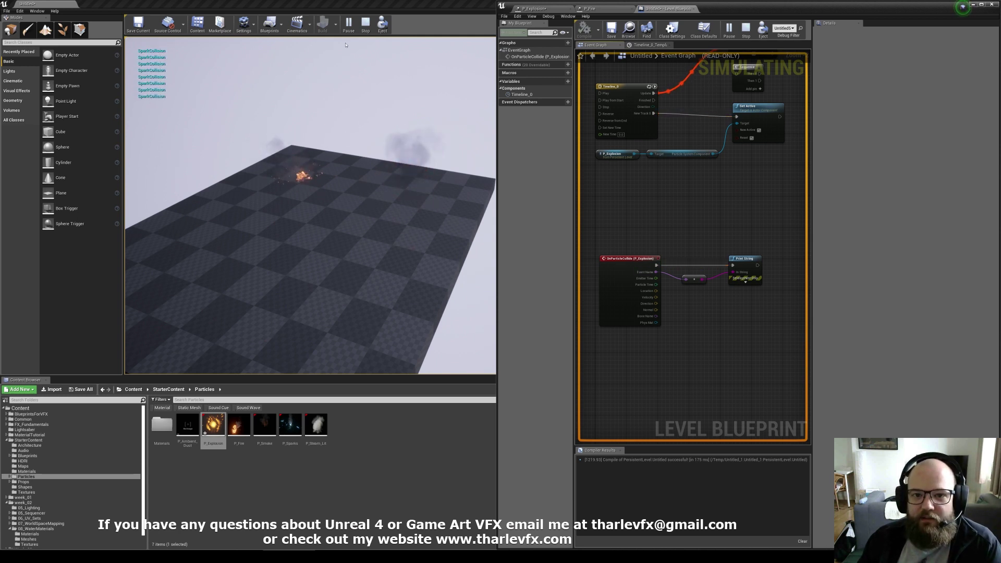
click(366, 22)
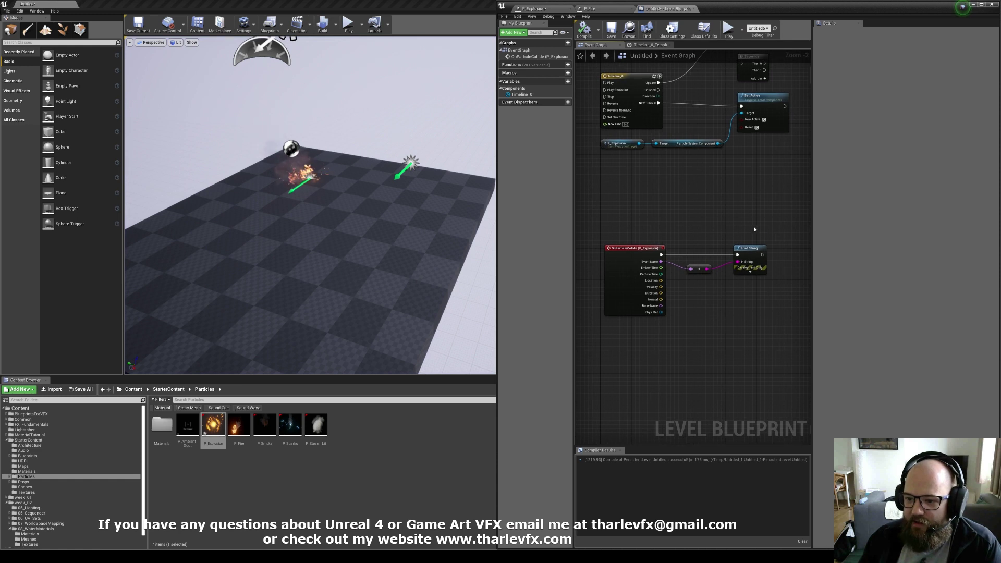
Delete the Print String node and its name-to-string conversion from the OnParticleCollide event.
drag(749, 234, 701, 283)
key(Delete)
scroll(666, 260, up, 2)
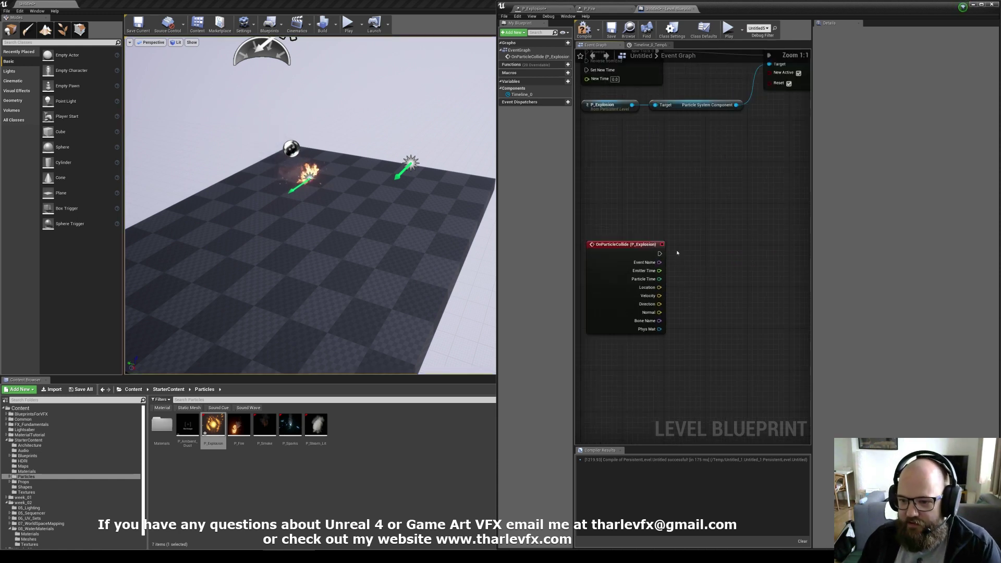
Add a Spawn Emitter at Location node driven by the OnParticleCollide event's execution output.
click(639, 253)
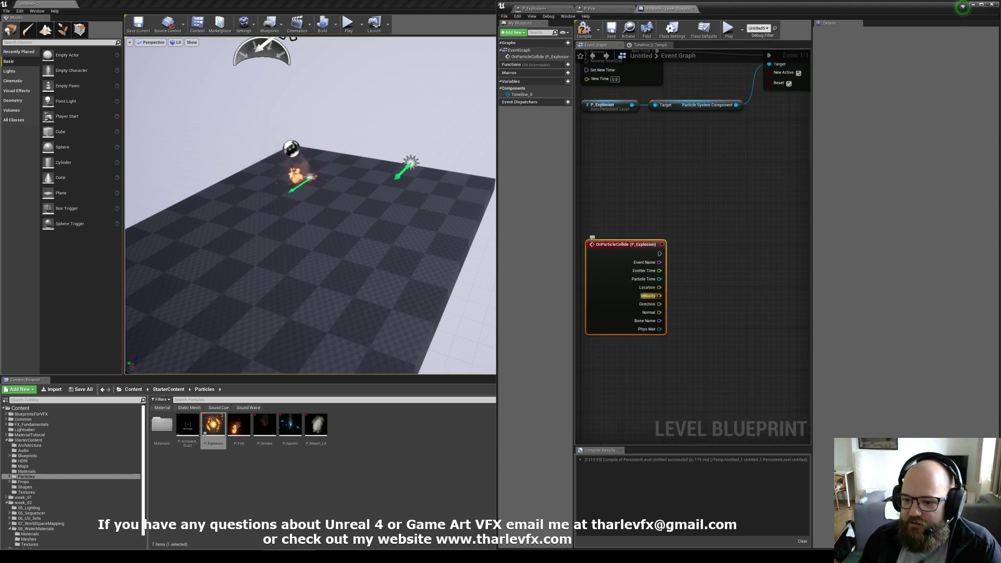
right_drag(721, 324, 722, 309)
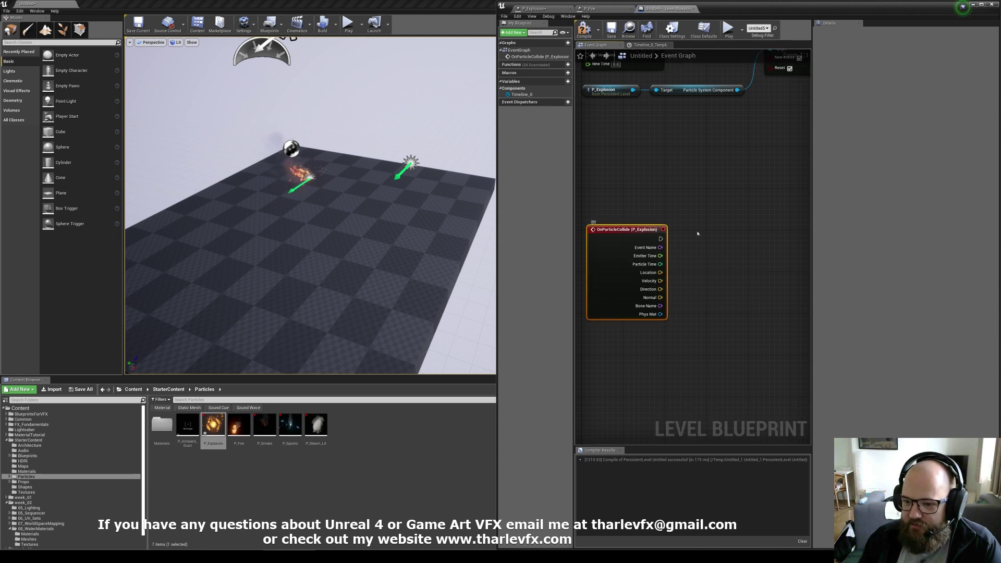
drag(660, 239, 709, 243)
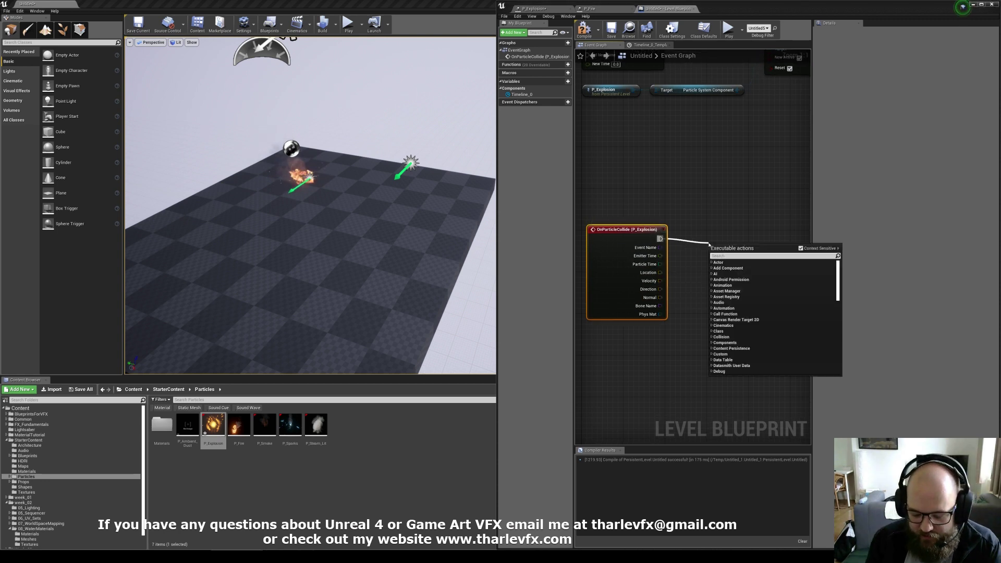
text(spawn emit)
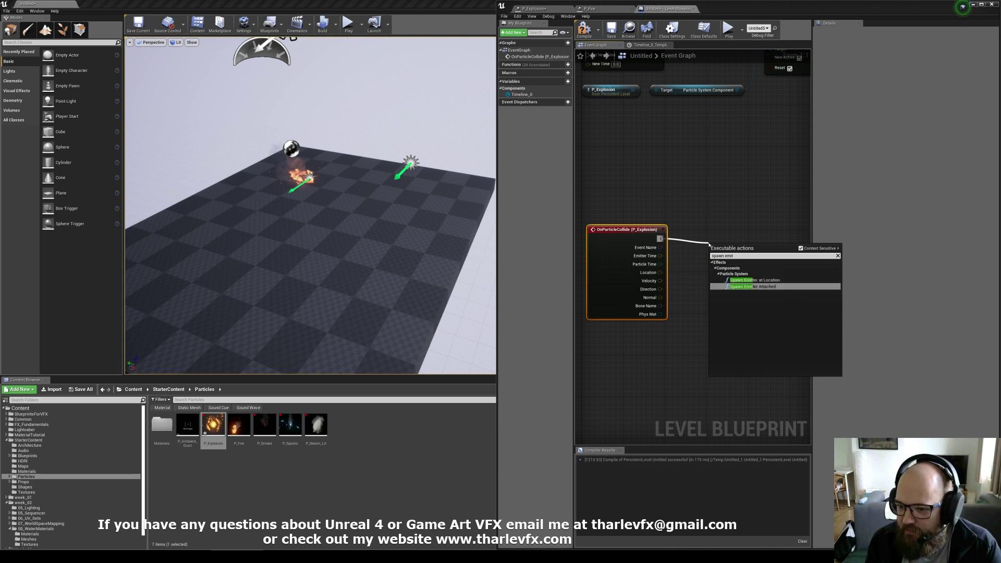
click(755, 280)
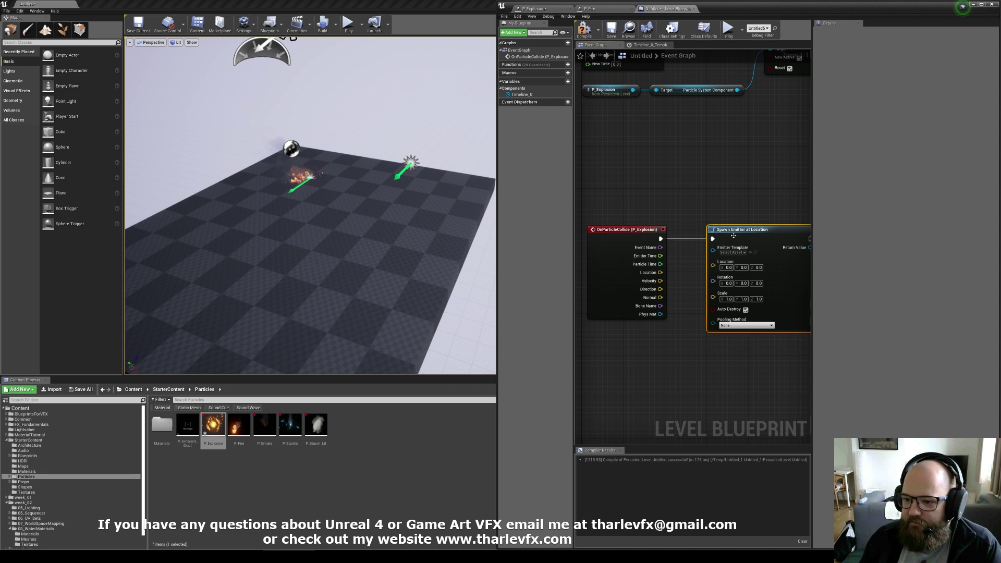
Feed the collision event's Location into the Spawn Emitter node, set its Emitter Template to P_Fire, and compile the blueprint.
drag(660, 272, 713, 266)
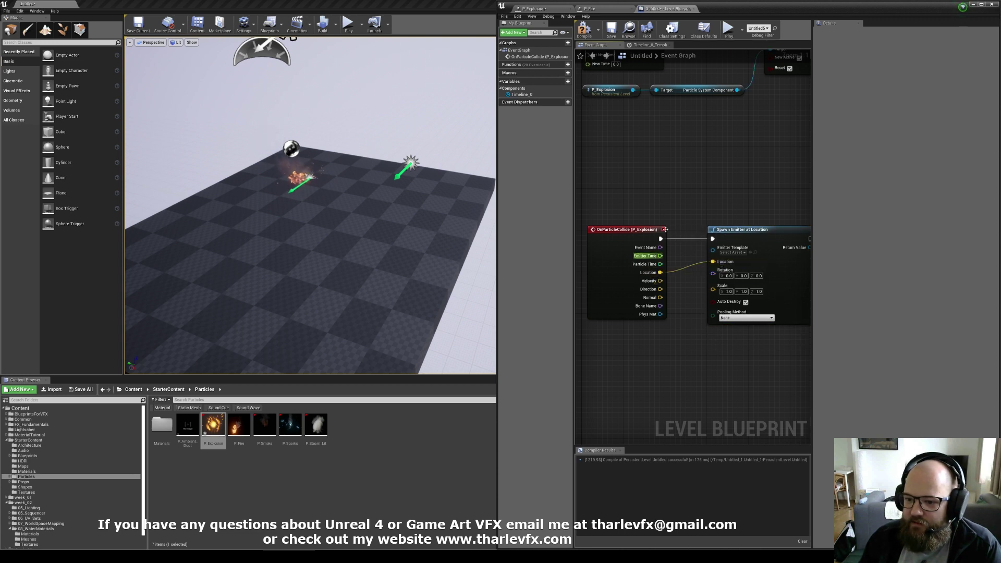
click(736, 253)
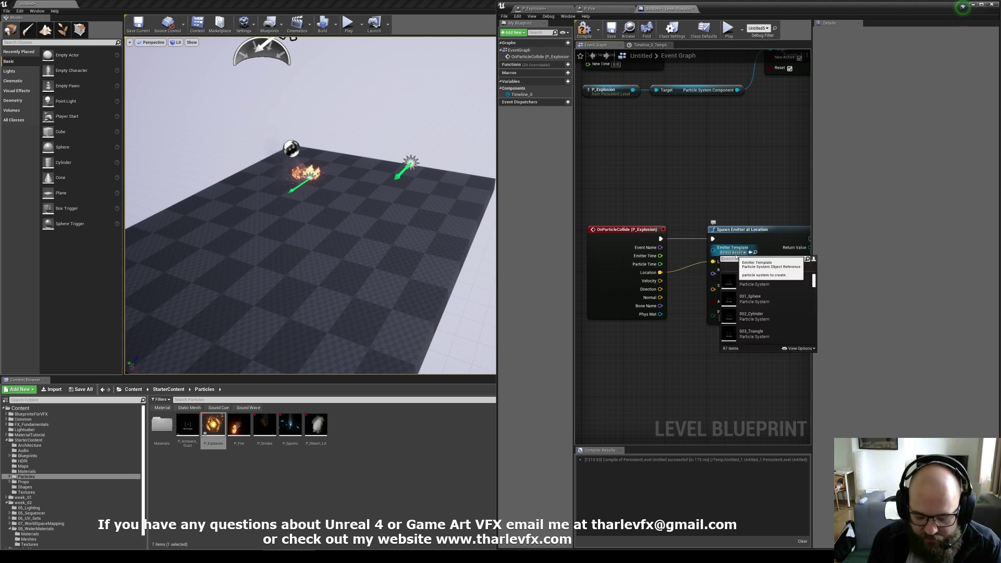
text(fire)
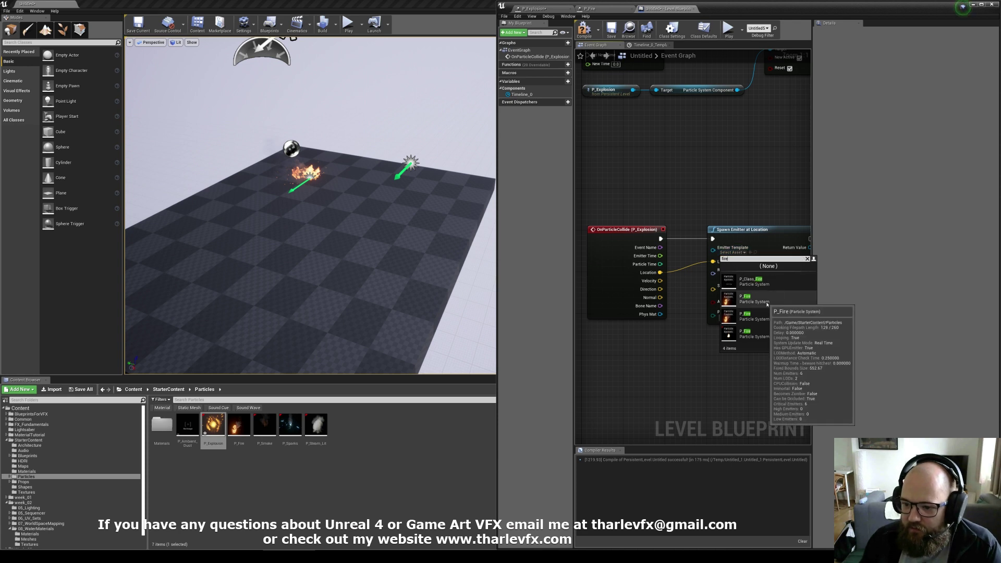
click(767, 298)
right_drag(718, 176, 688, 186)
click(586, 30)
Play the level and fly around the floor to check where the spark collisions spawn fires, then stop the session.
click(347, 24)
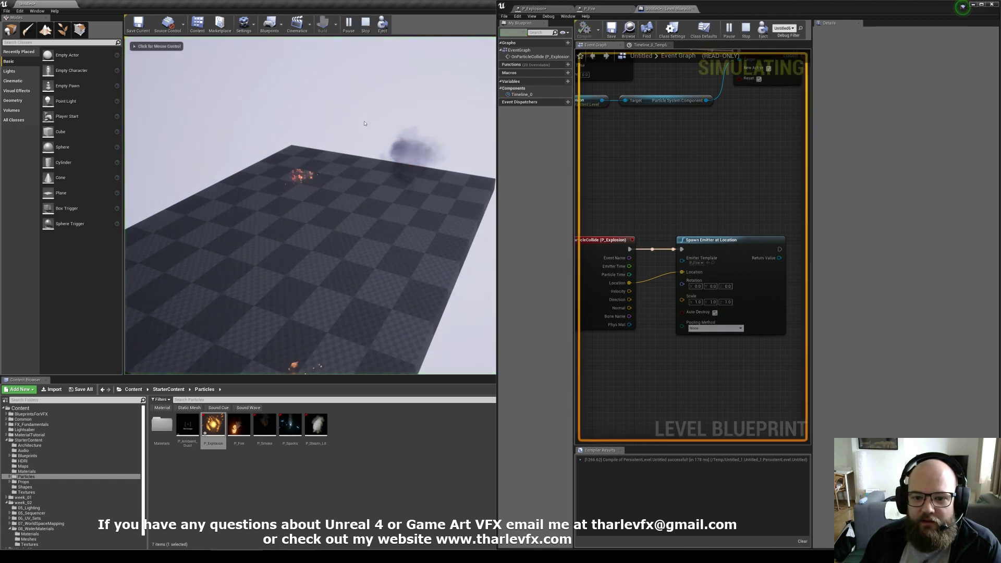
key(s)
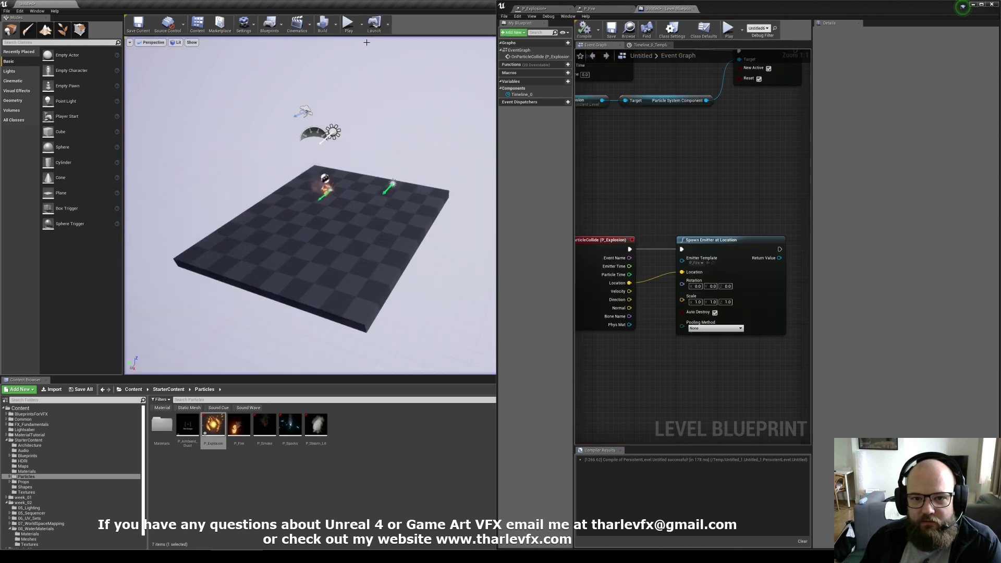
key(shift+F1)
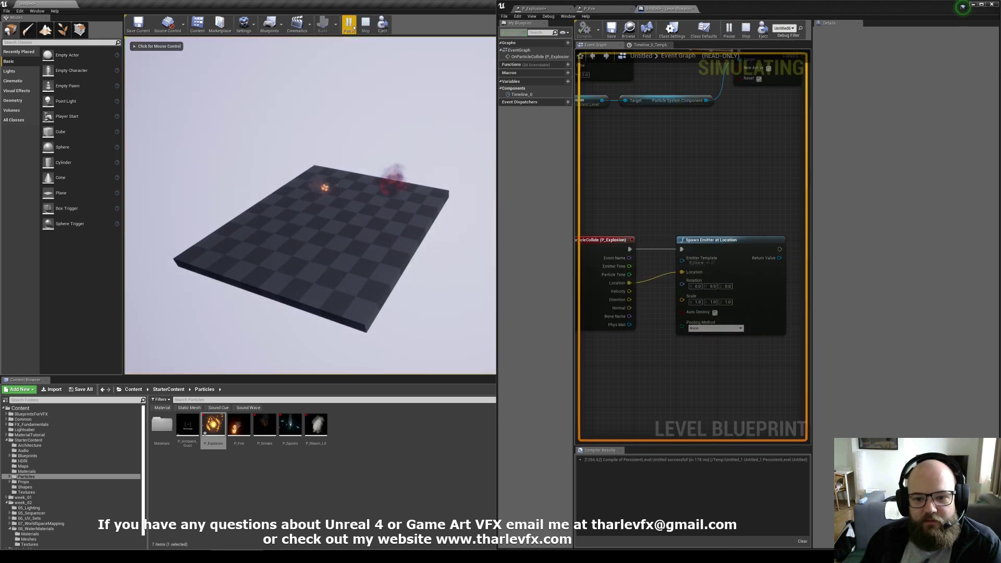
click(334, 156)
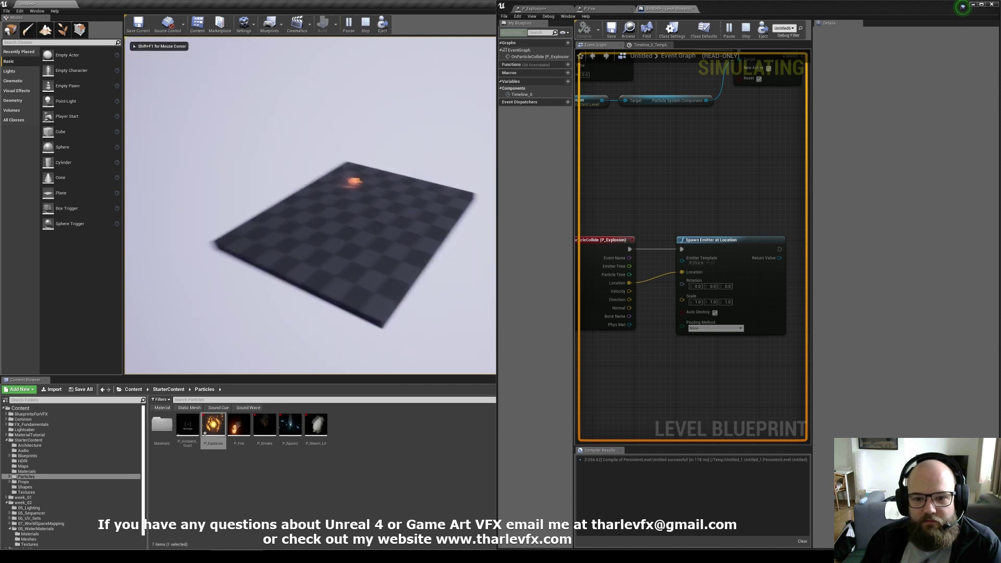
key(w)
key(w)
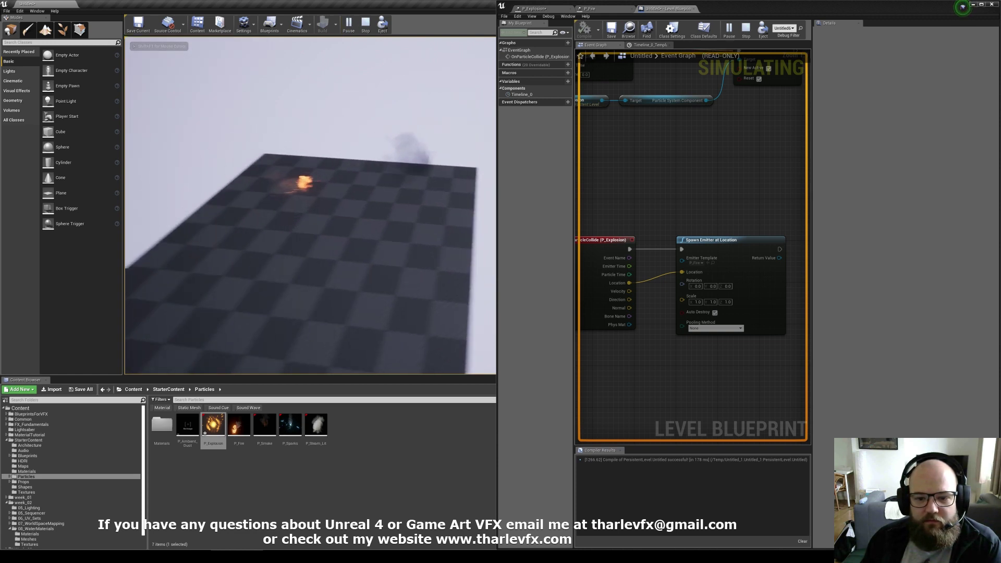
key(w)
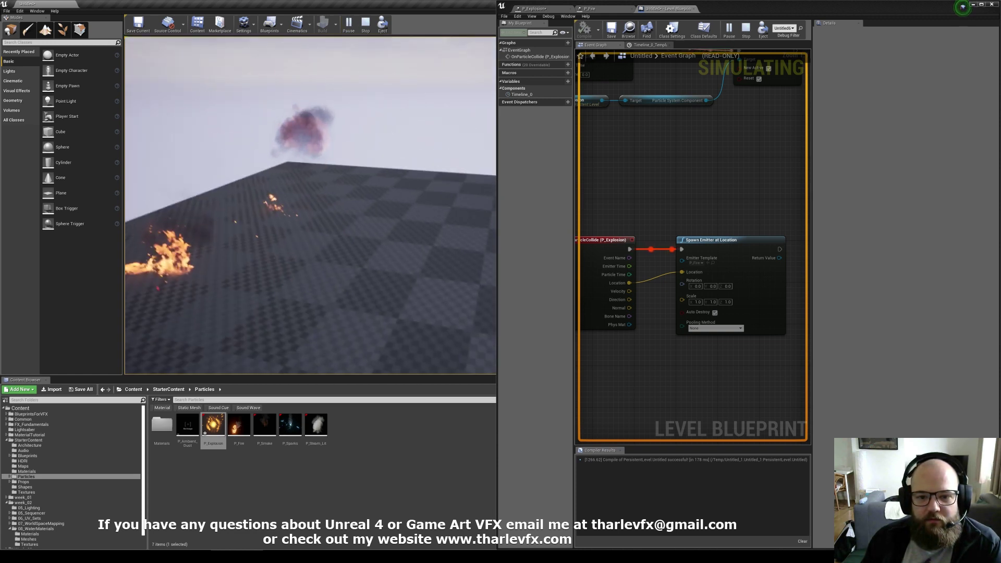
key(s)
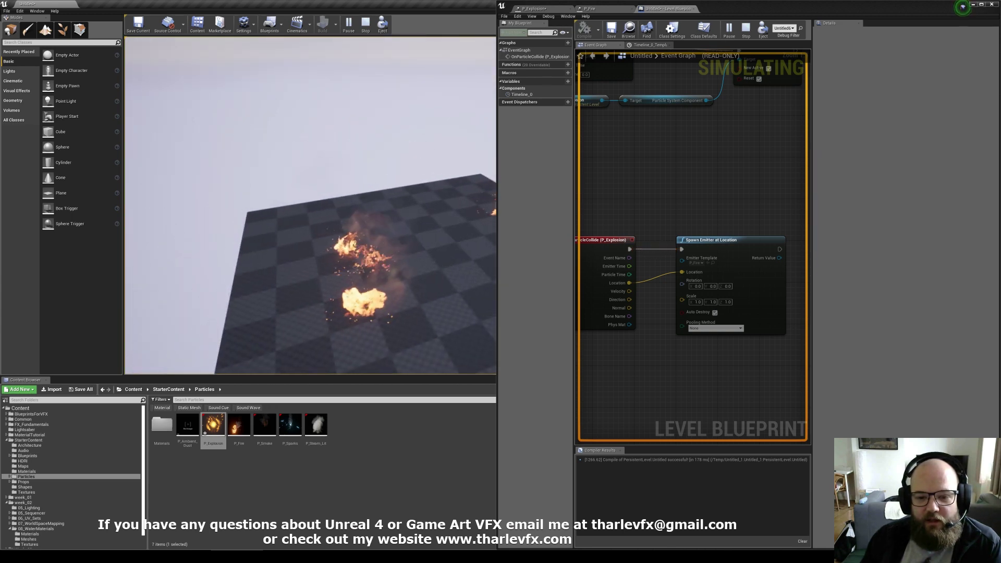
key(w)
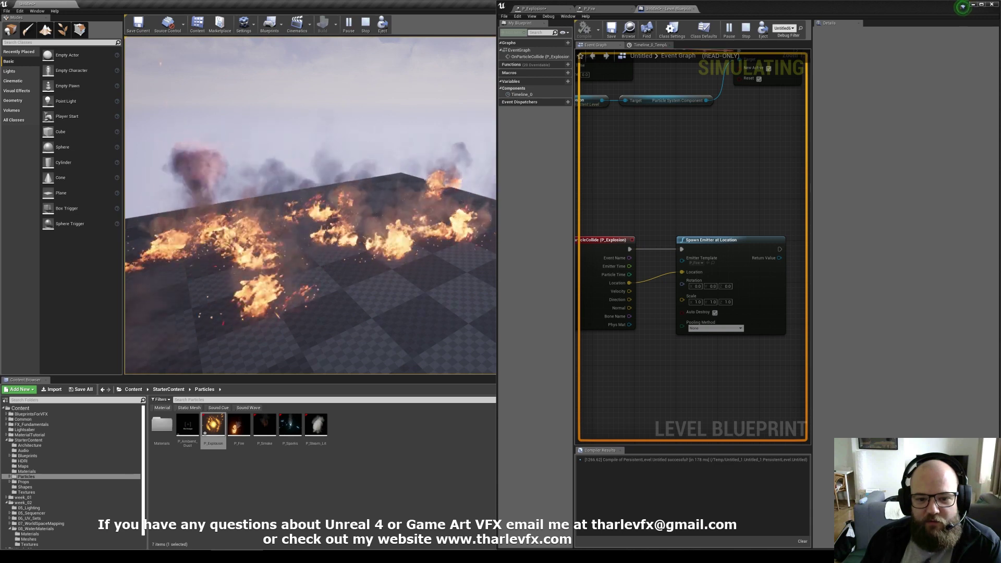
key(s)
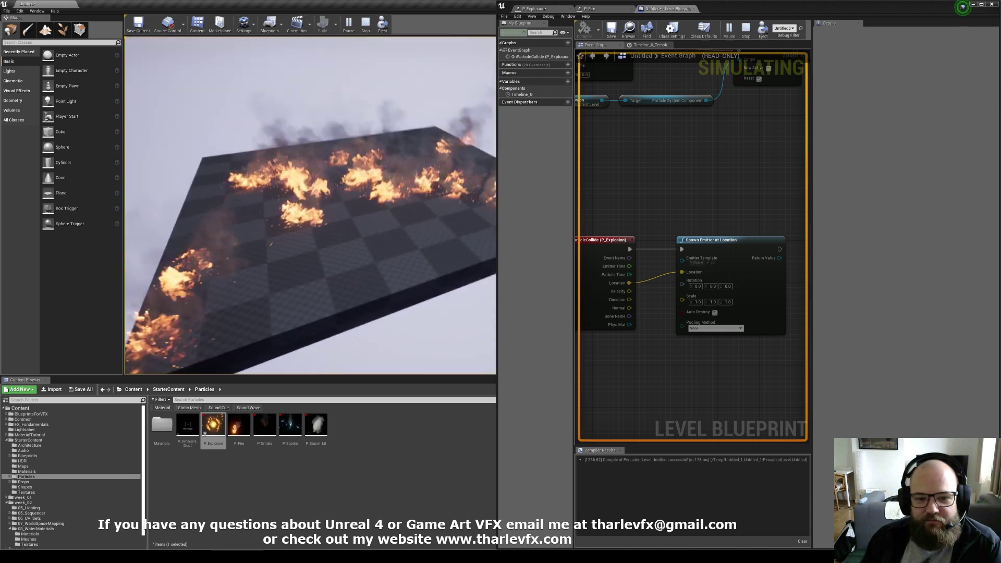
key(w)
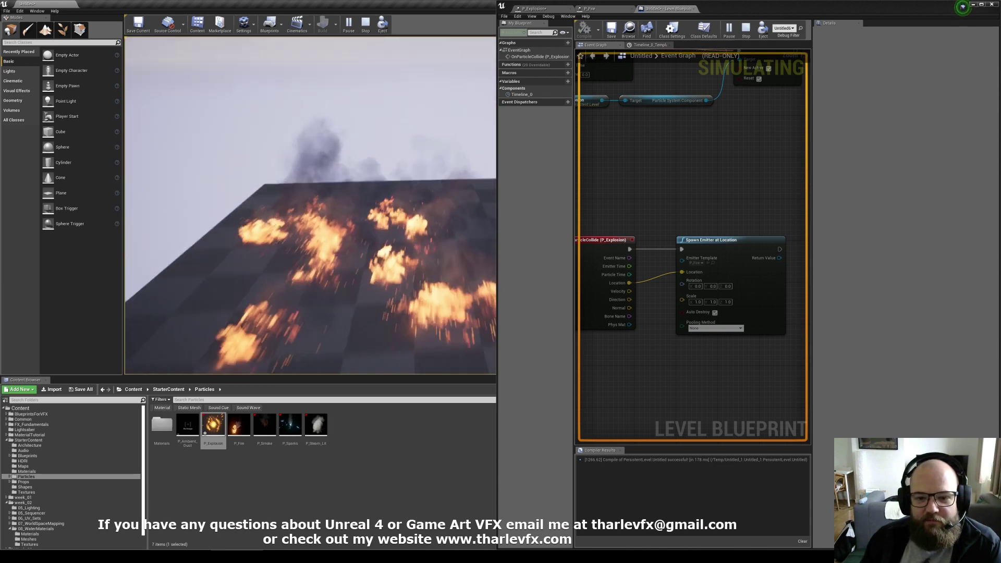
key(shift+F1)
key(Escape)
Play the level from farther back and set Max Collision Distance to 10000 in the P_Explosion sparks emitter's Actor Collision module.
mouse_move(354, 107)
right_down()
mouse_move(354, 172)
mouse_move(354, 107)
right_up()
key(s)
click(349, 23)
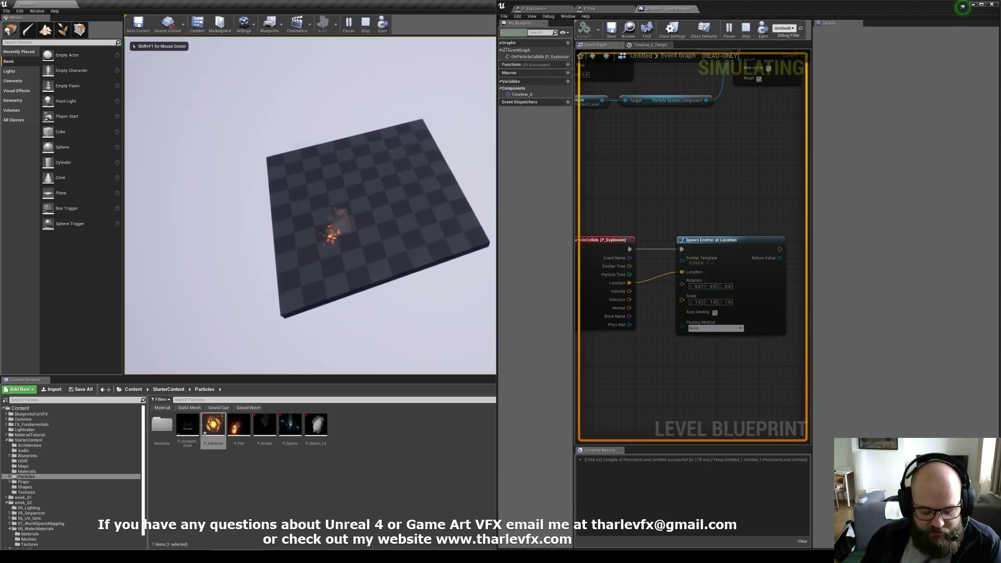
key(super)
click(666, 156)
click(542, 9)
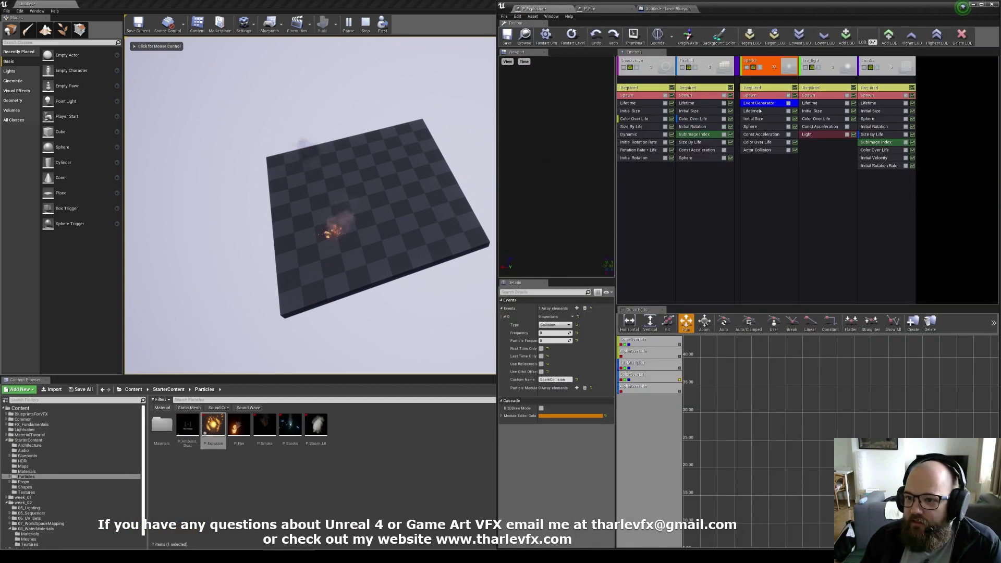
click(757, 150)
scroll(552, 469, down, 10)
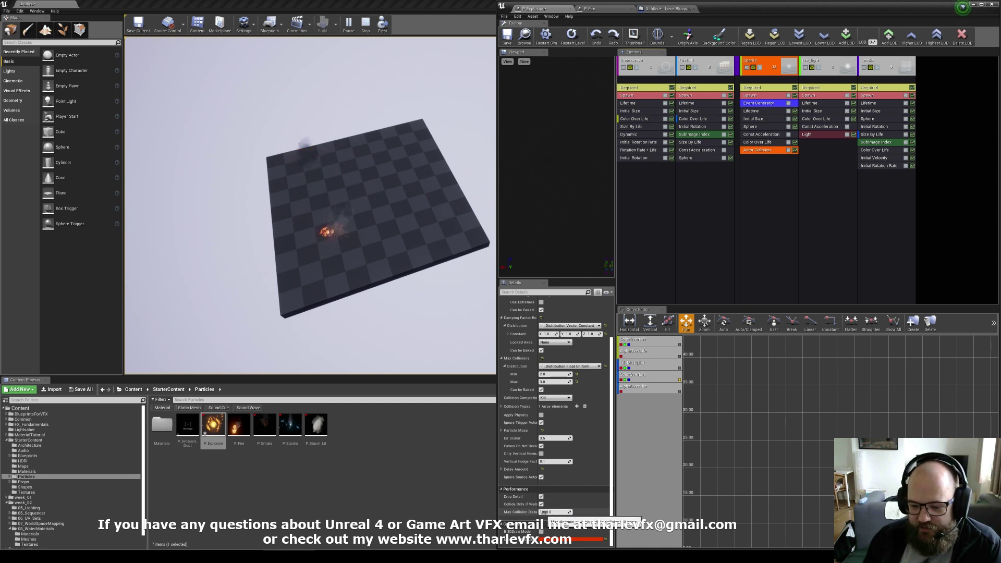
click(554, 511)
key(Return)
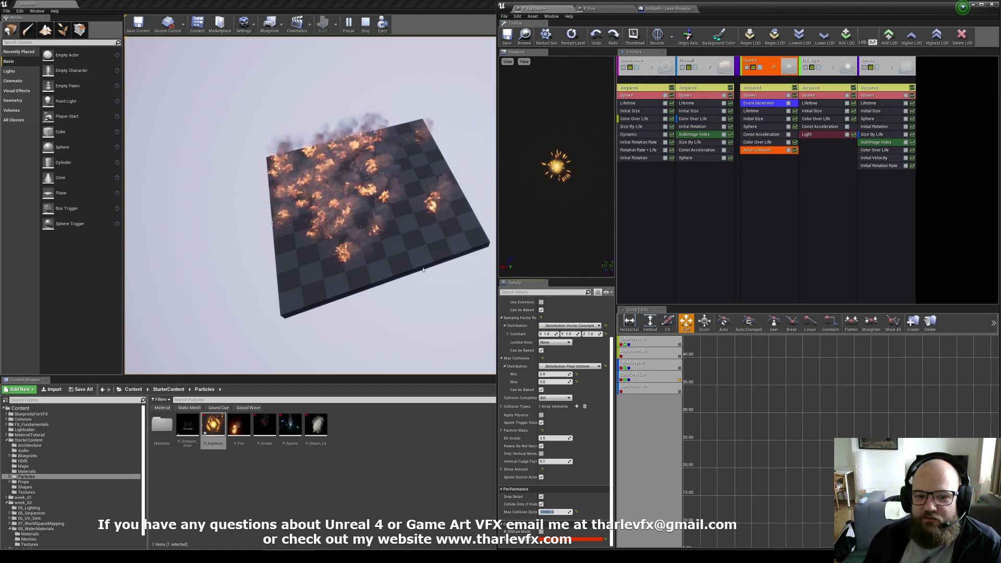
Inspect the spawned fires in the running level, including the shader complexity and unlit views, then stop the session.
click(310, 205)
key(q)
key(q)
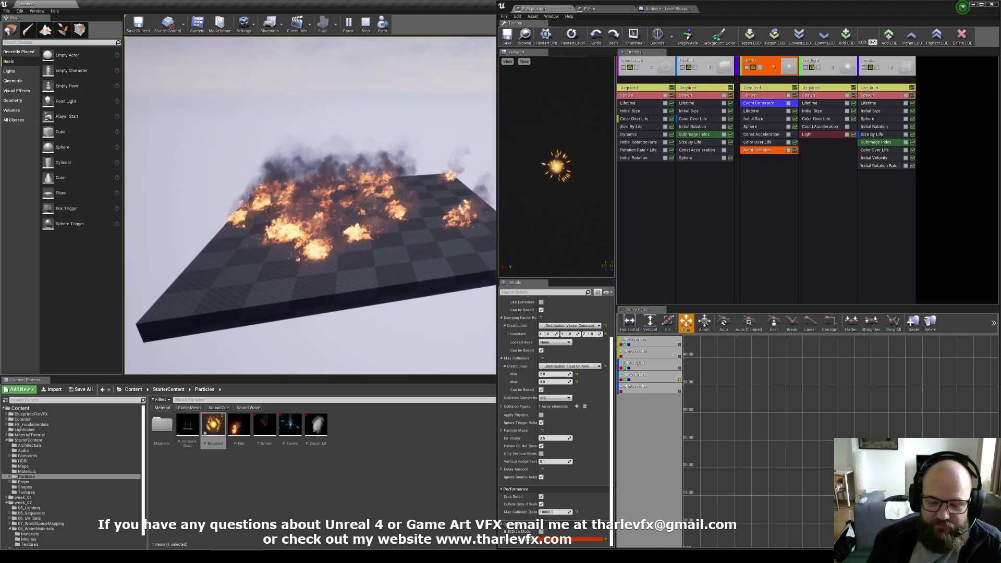
key(d)
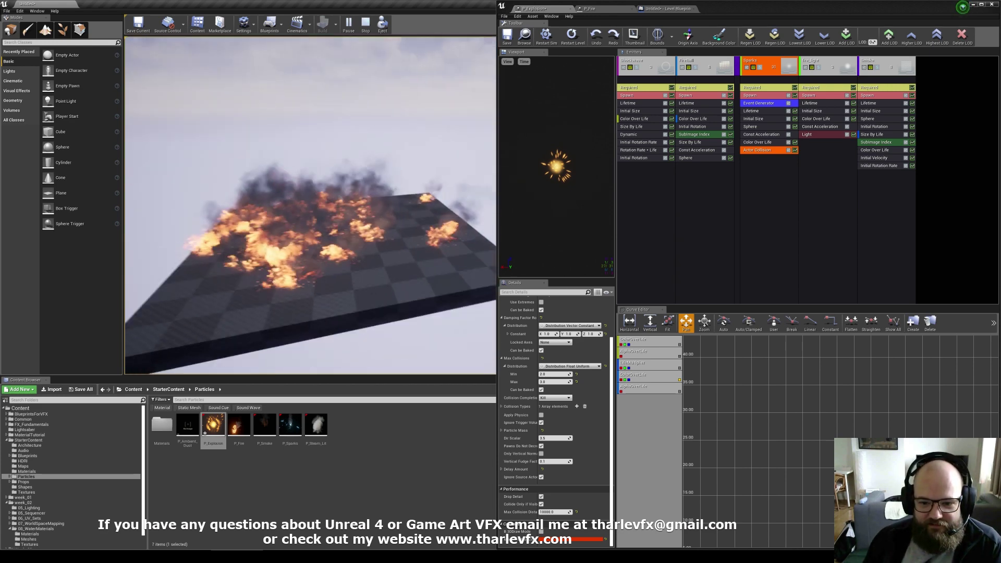
key(F5)
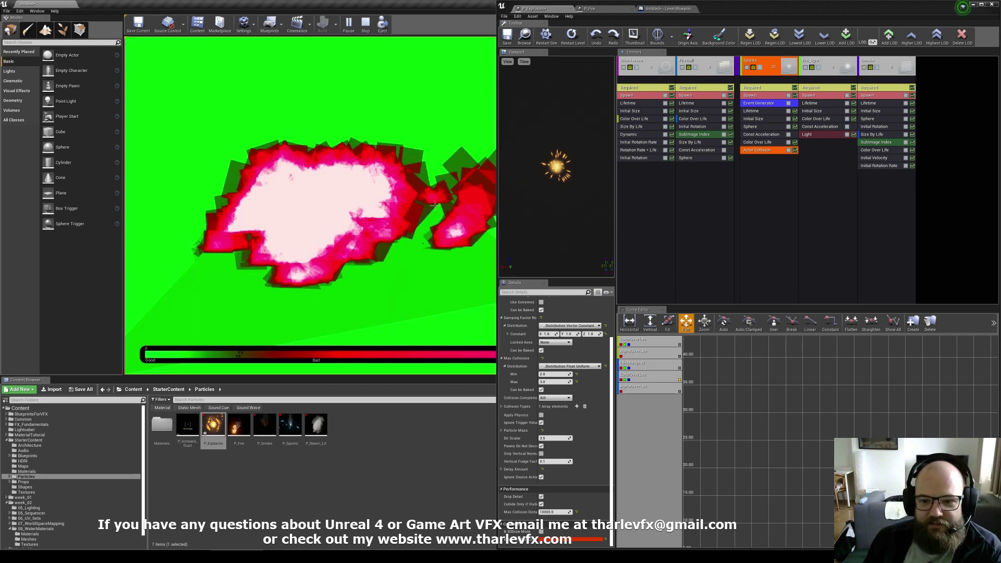
key(F3)
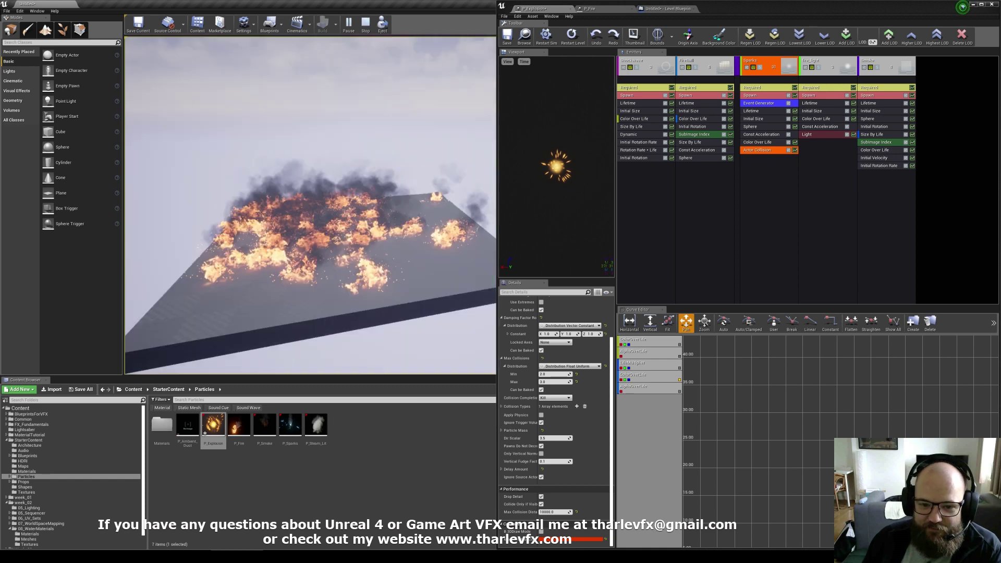
key(F3)
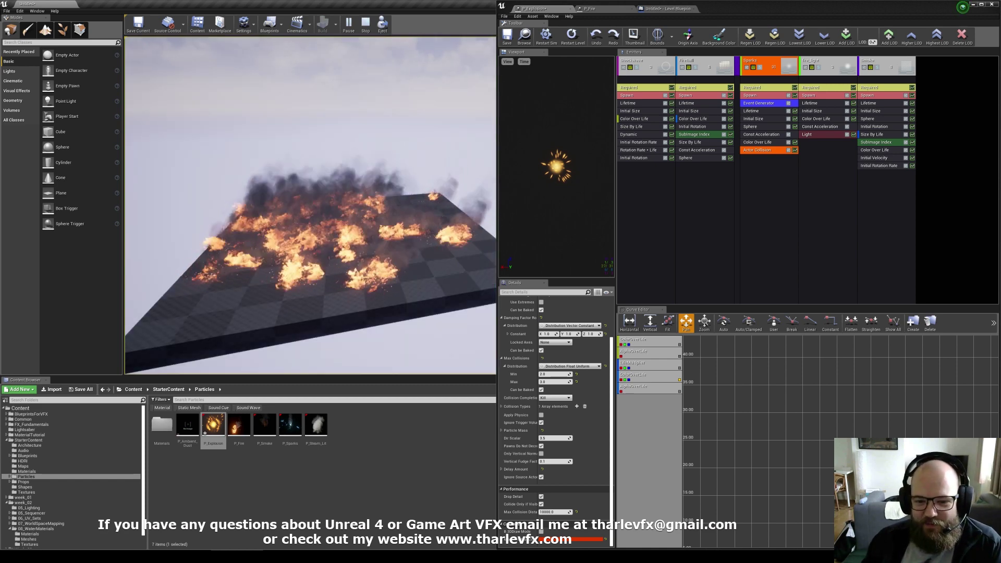
key(Escape)
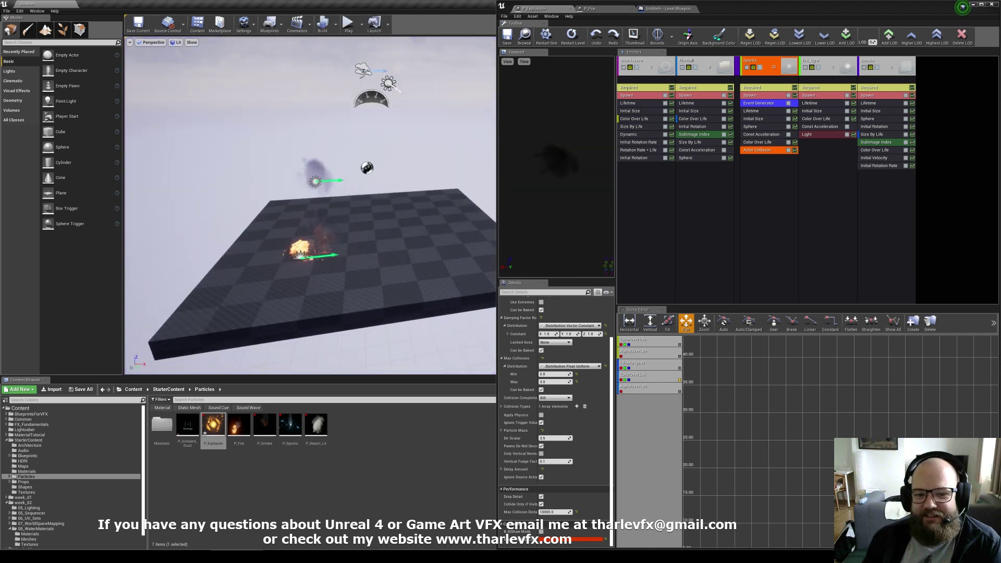
Review the timeline and OnParticleCollide logic in the Level Blueprint alongside the P_Explosion emitter modules.
click(925, 197)
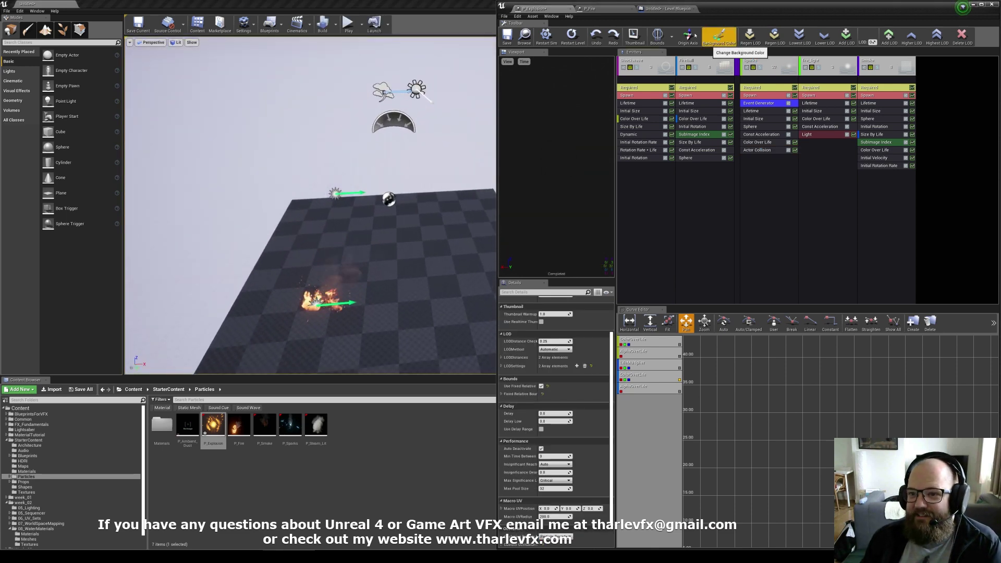
click(668, 8)
scroll(690, 175, down, 2)
right_drag(690, 176, 700, 189)
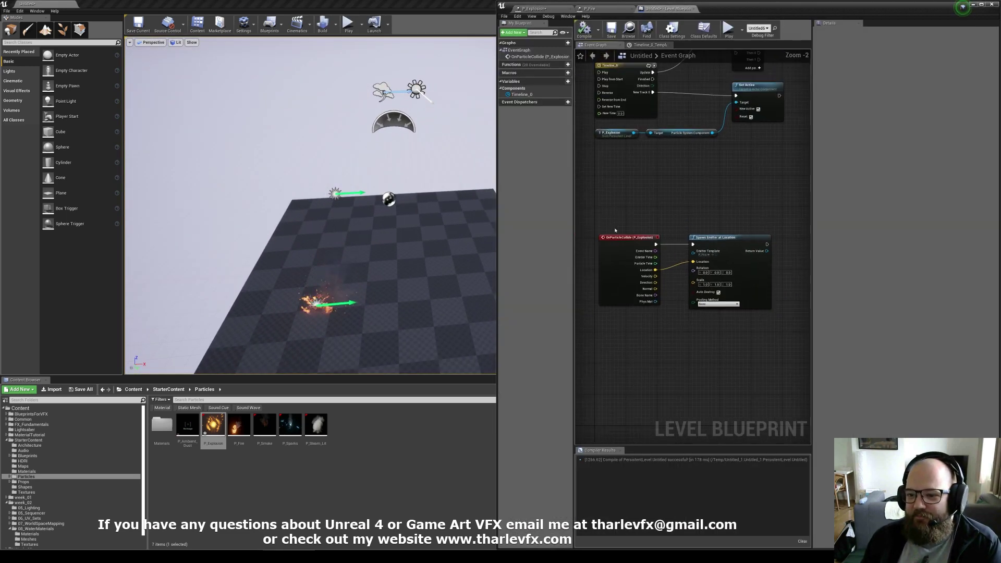
drag(812, 228, 870, 225)
right_drag(756, 193, 772, 291)
right_drag(762, 352, 778, 270)
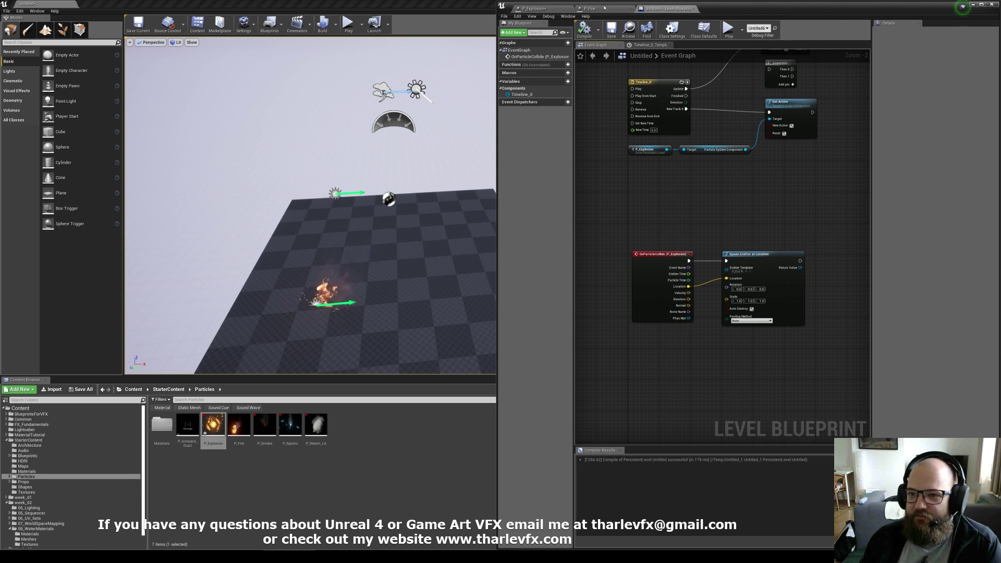
click(534, 8)
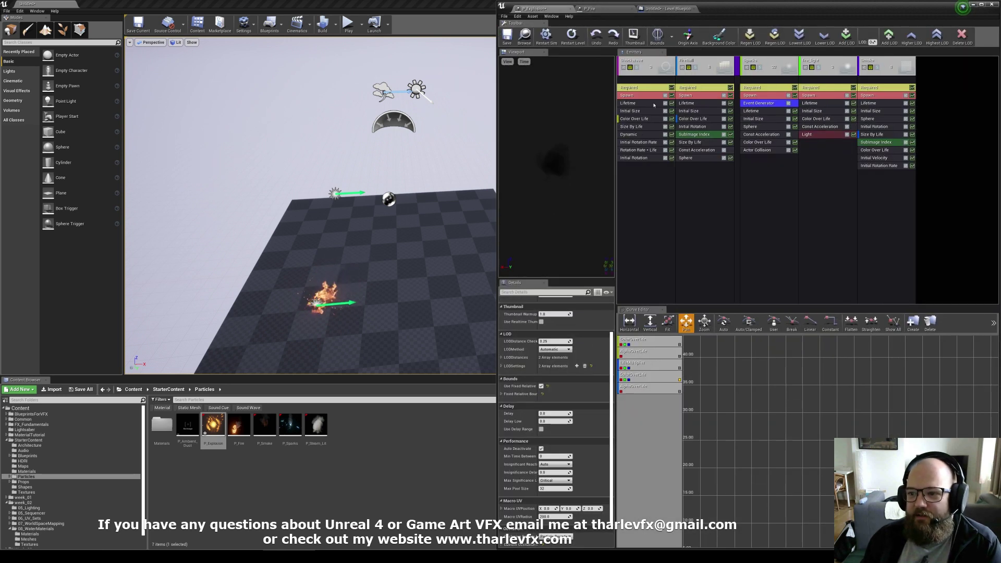
click(668, 10)
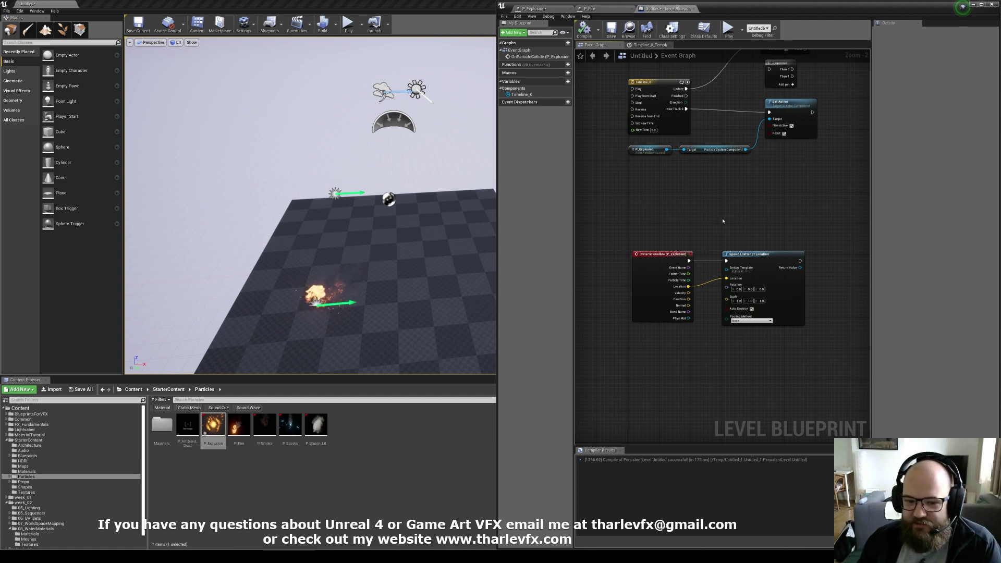
right_drag(403, 267, 403, 267)
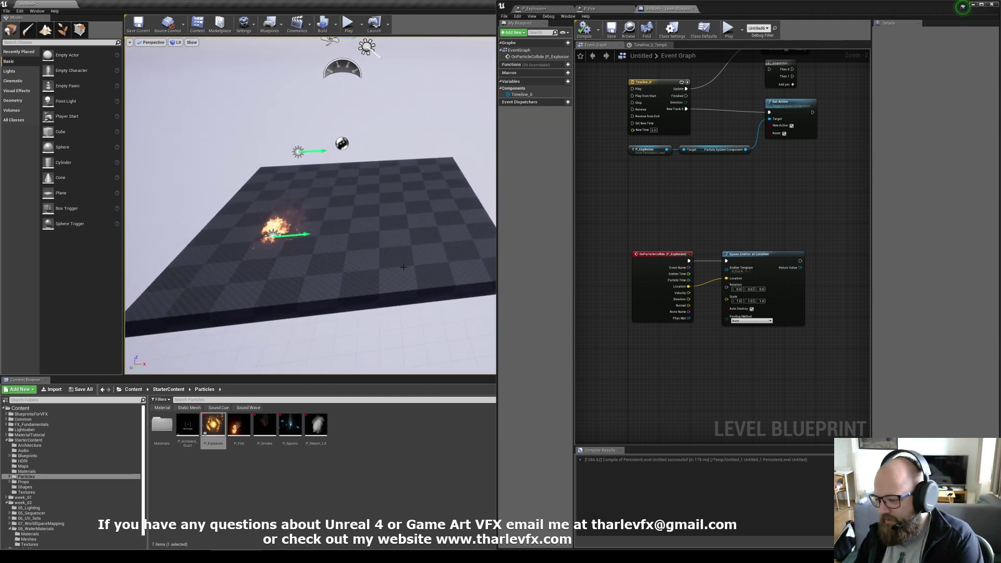
right_drag(387, 272, 387, 272)
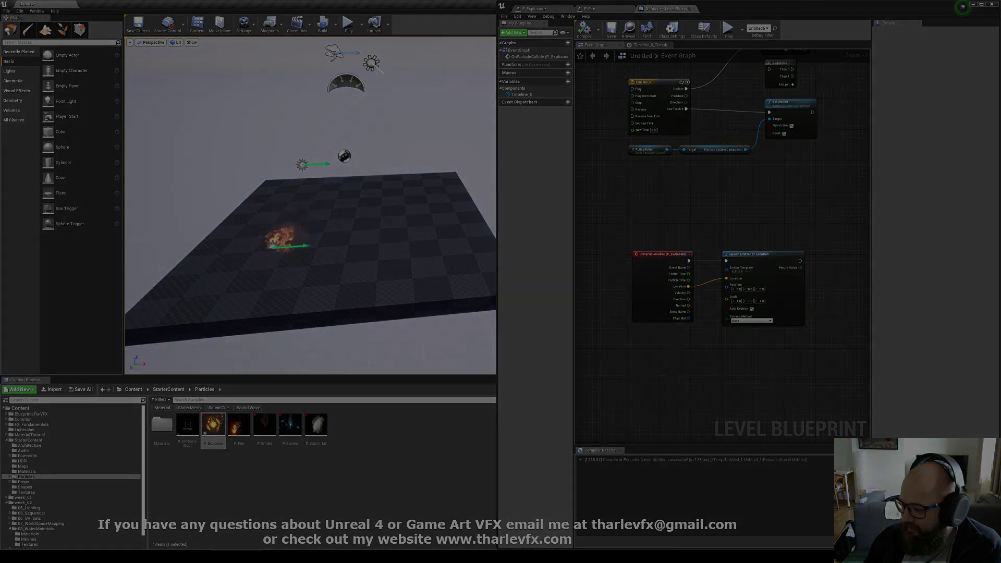